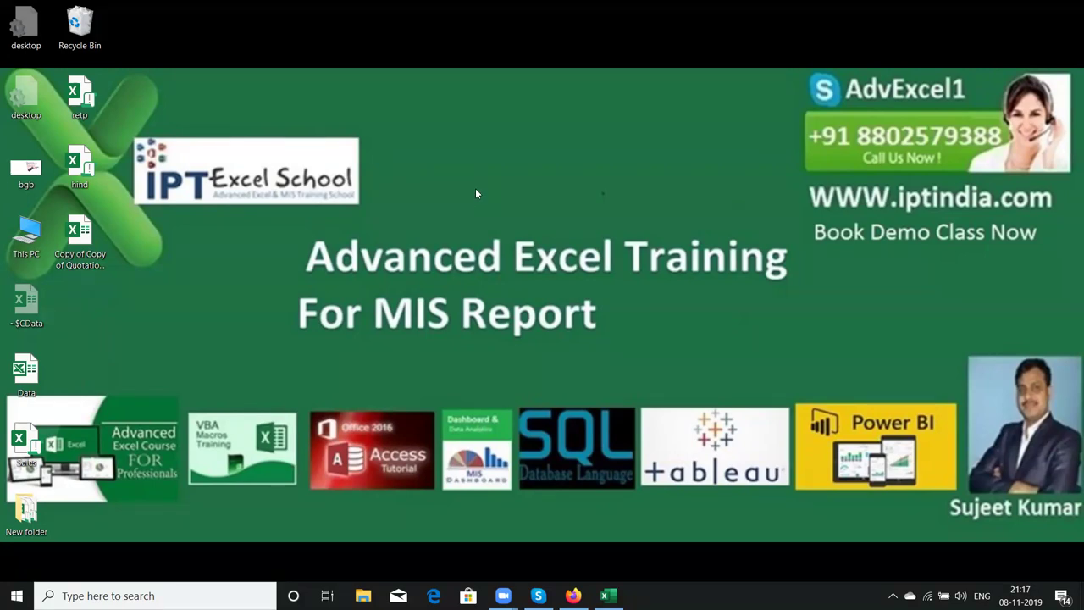
- Bring the blank Book1 Excel workbook up from the taskbar
click(607, 595)
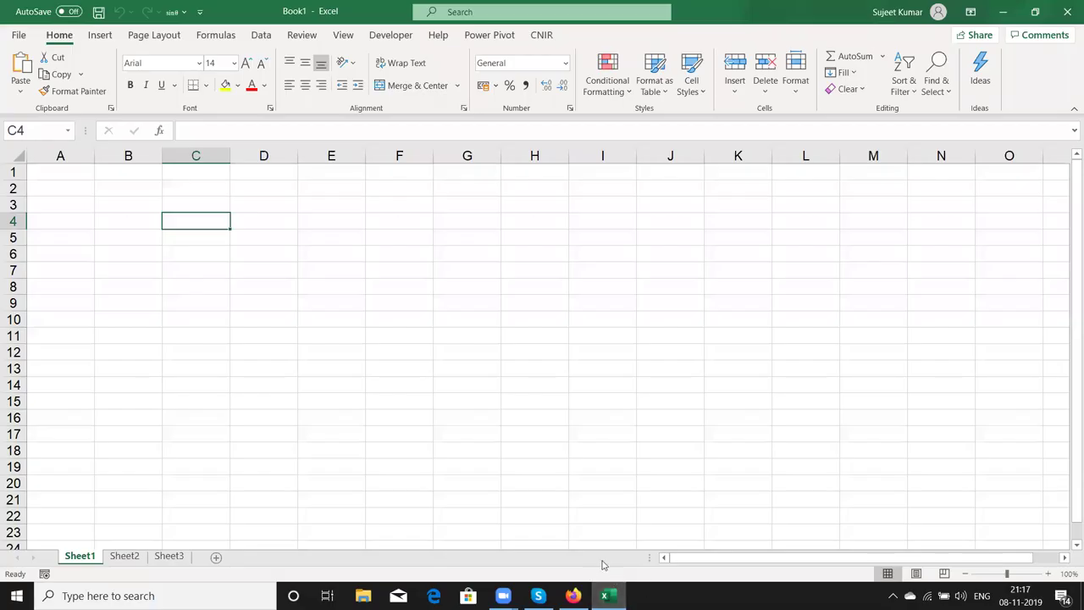
- Enter thirteen scores into A1:A13, starting 85, 36 and ending 85, 65, 15
click(59, 175)
text(85)
key(Return)
text(36)
key(Return)
text(85 36 65 96 36 63 63 65 635)
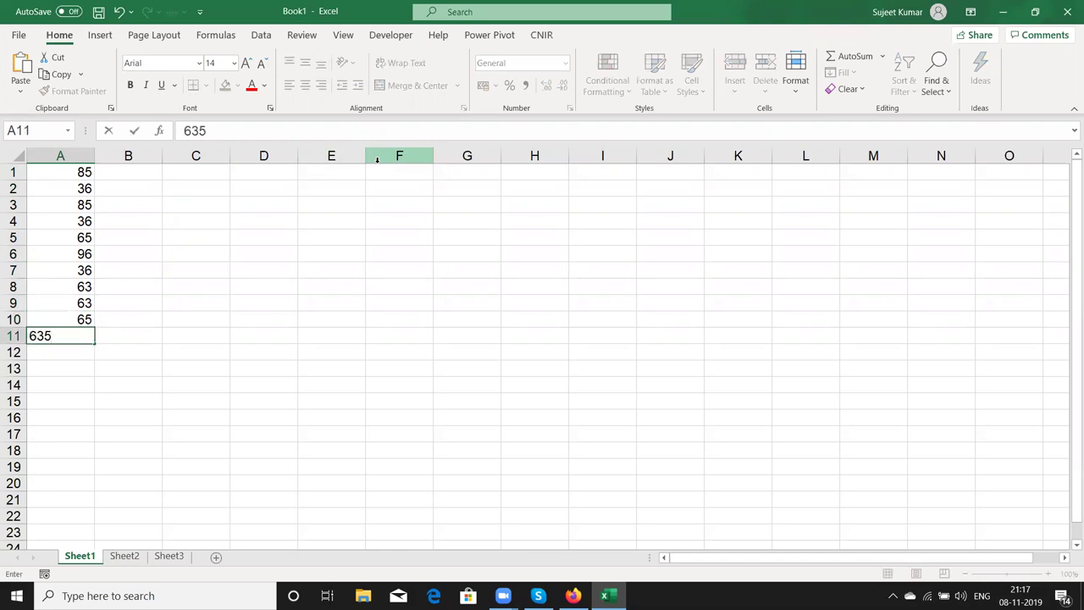
text())
key(Escape)
text(85)
key(Return)
text(65)
key(Return)
text(15)
key(Return)
key(Up)
key(ctrl+Up)
- Enter =IF(A1>50,"OK","Pending") in B1
key(Right)
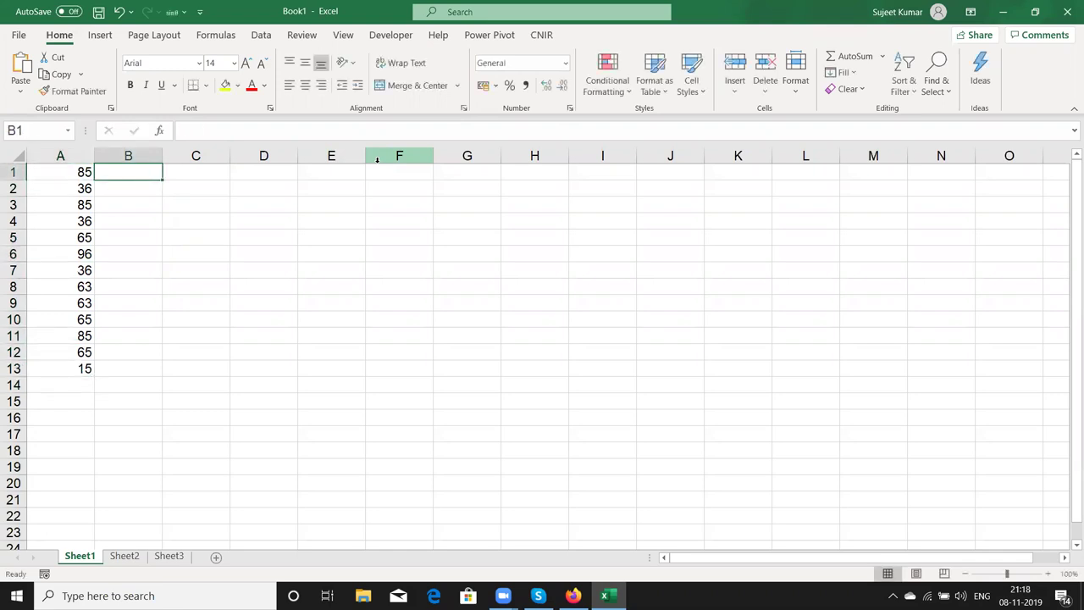
text(=IF(A1>50,"OK","Pending")
key(Return)
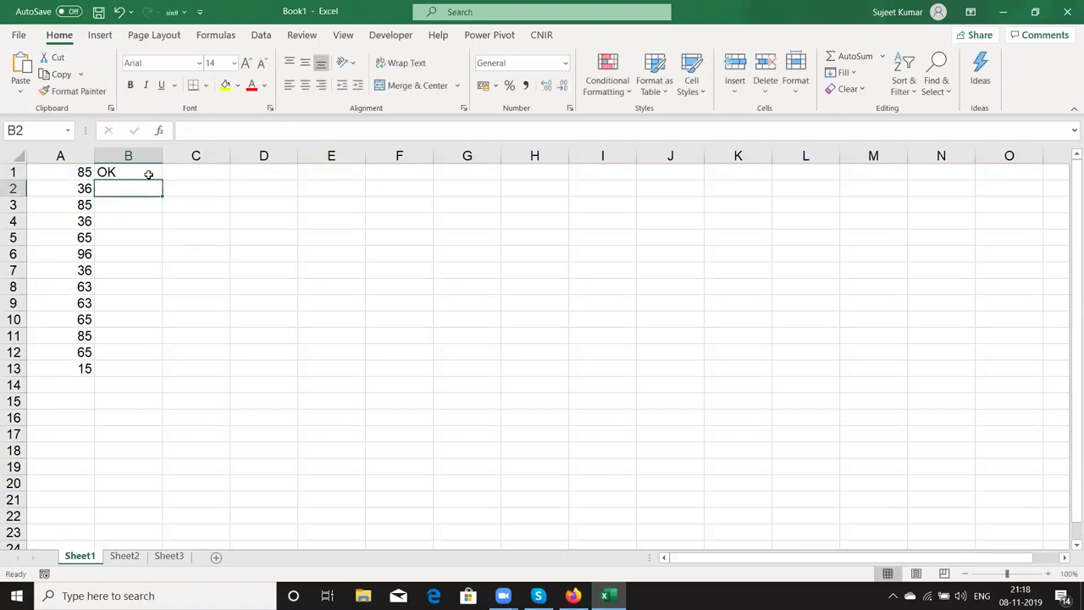
- Type the band label 85-95 in D2 and the amount 800 in E2
click(149, 174)
click(264, 194)
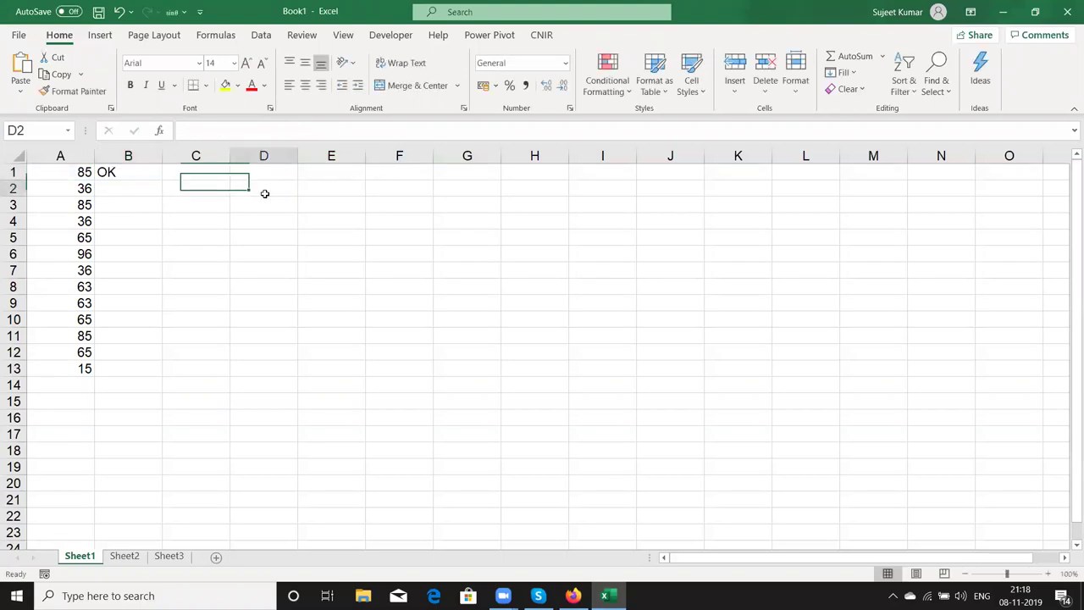
text(85-)
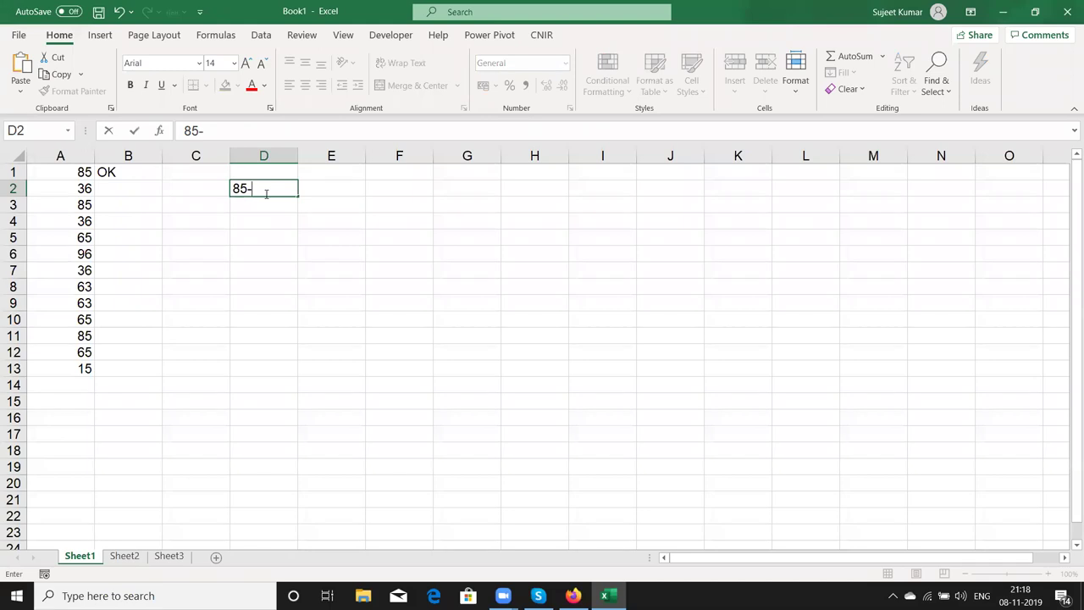
text(95)
key(Tab)
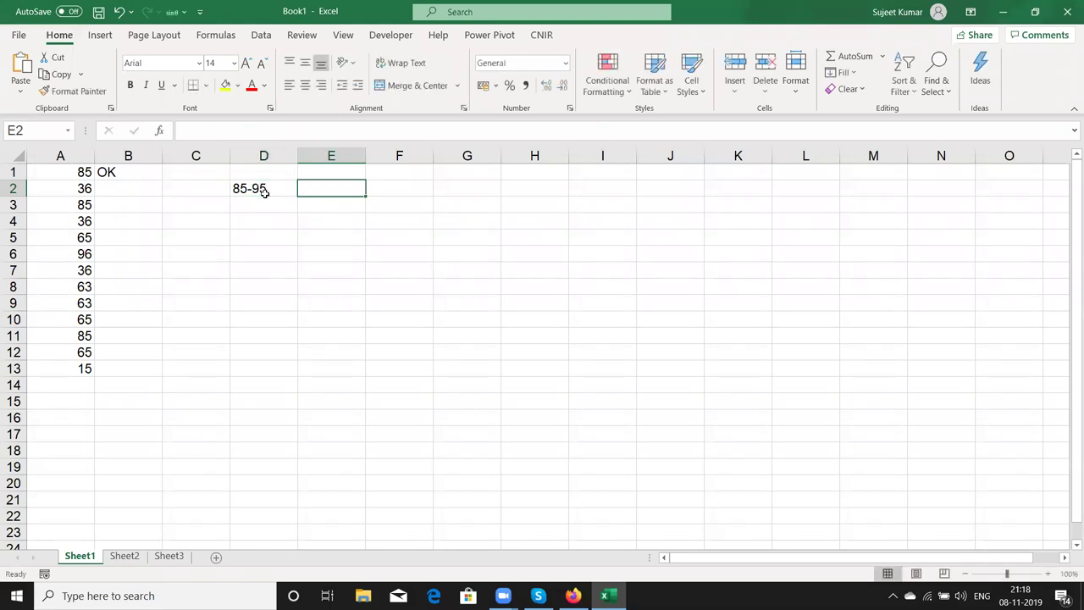
text(800)
key(Return)
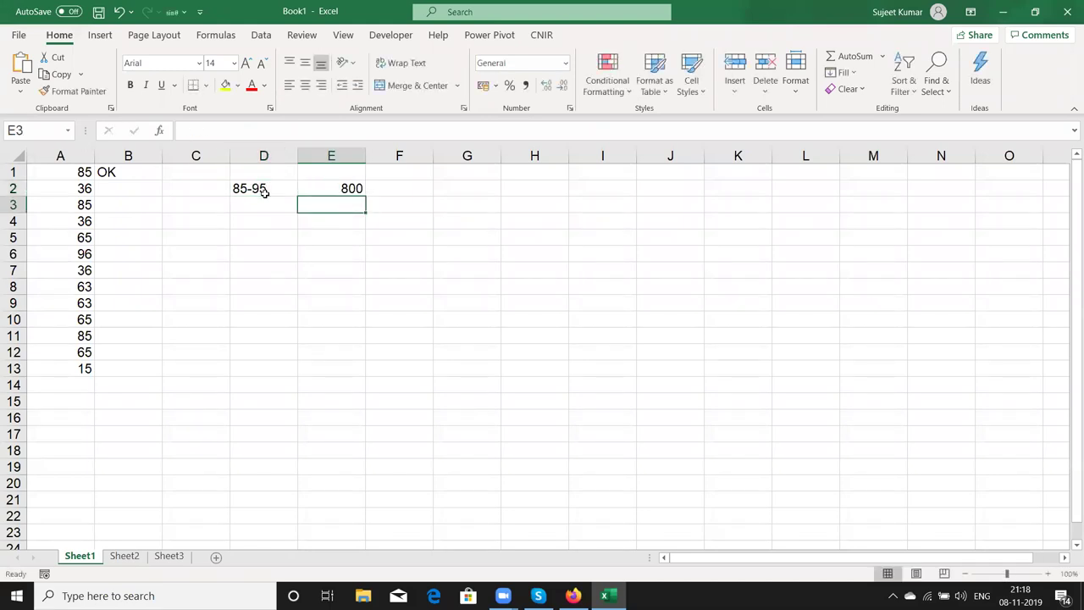
key(Up)
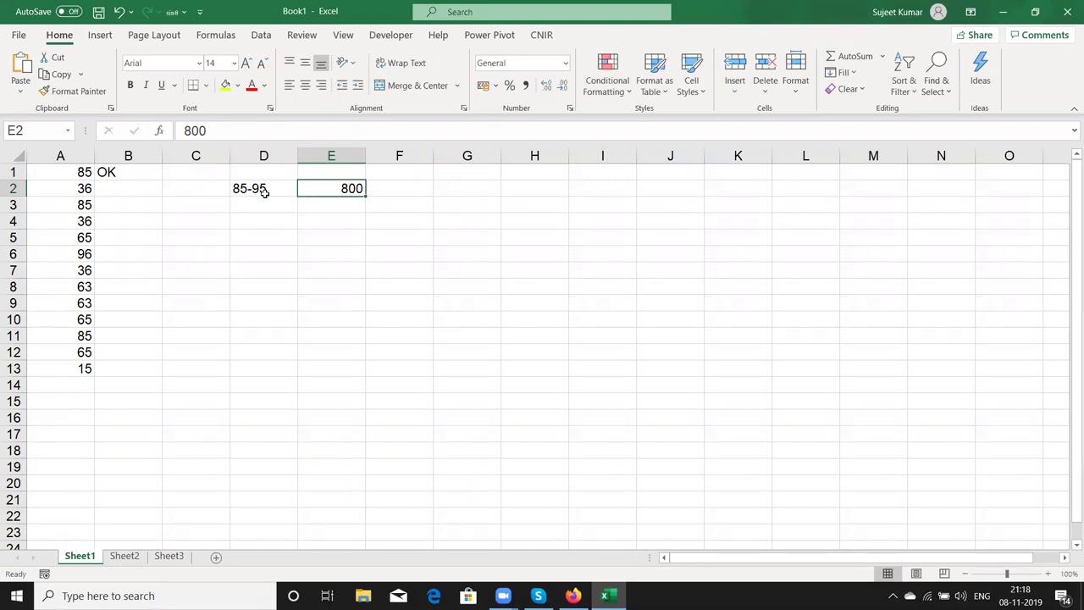
key(Left)
key(Left)
key(Left)
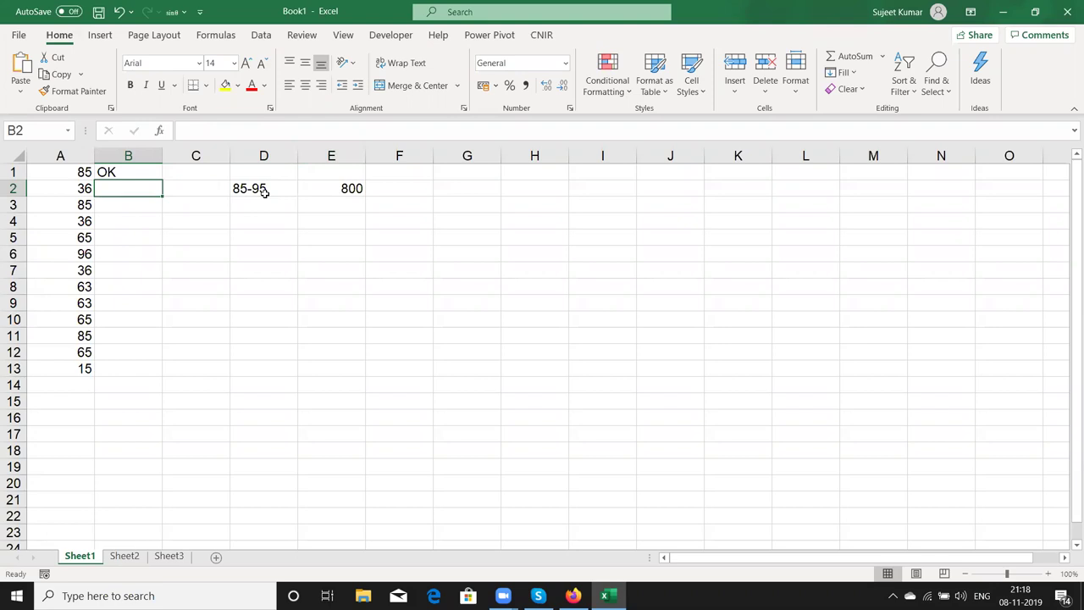
- Enter =AND(A2>=85,A2<=95) in B2 to test whether A2 falls within 85-95
text(=IF()
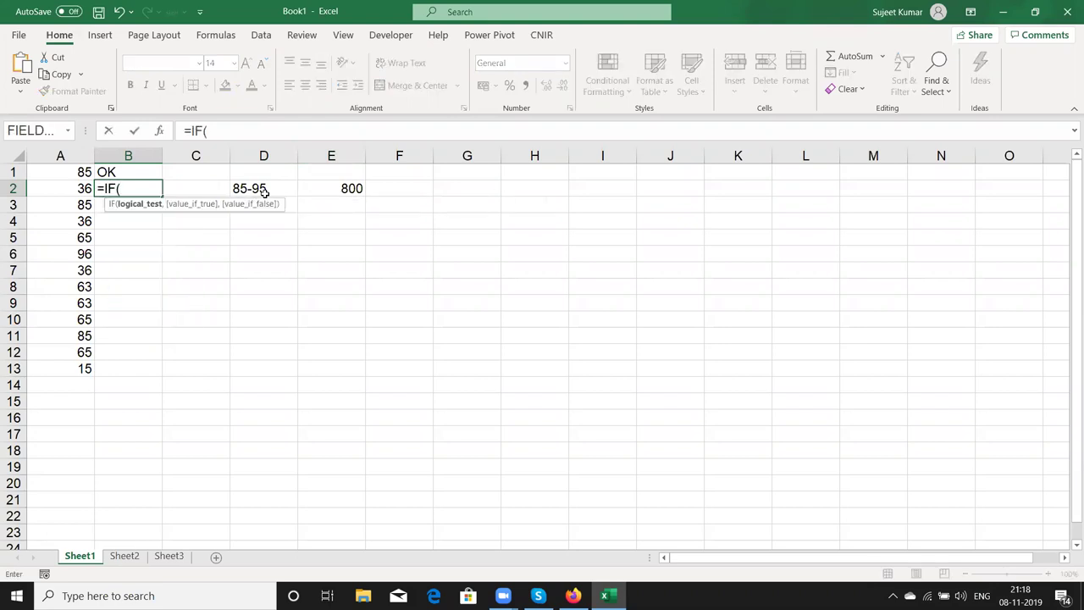
key(Escape)
text(=and)
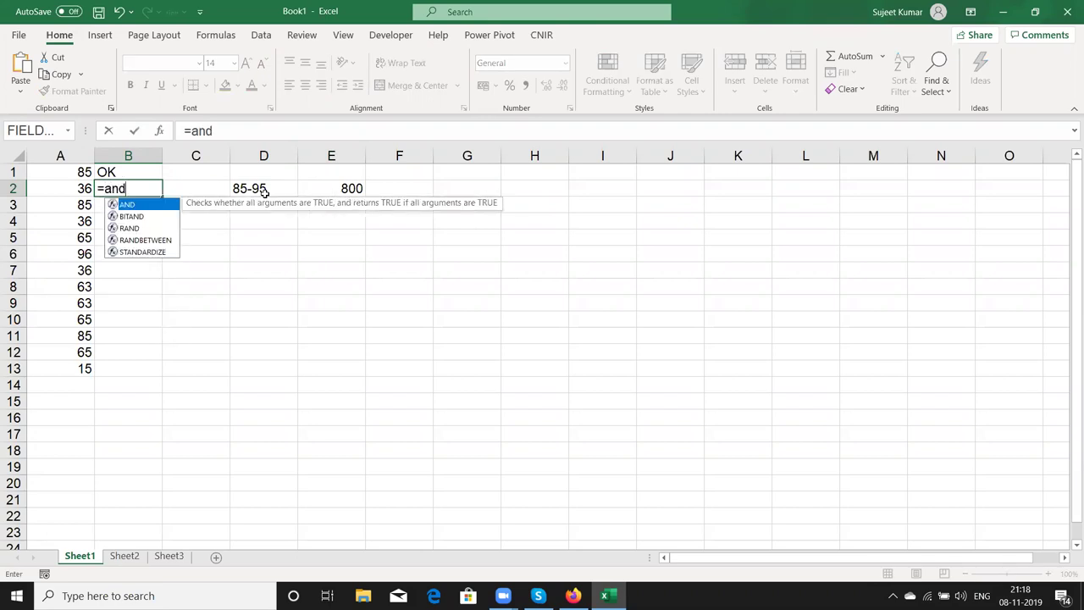
key(Tab)
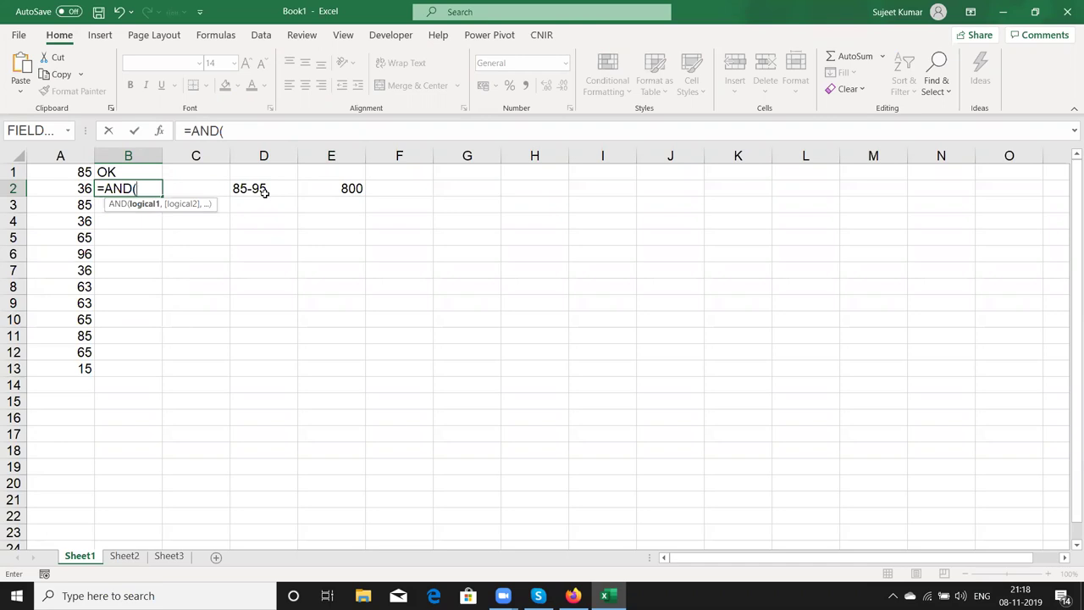
key(Left)
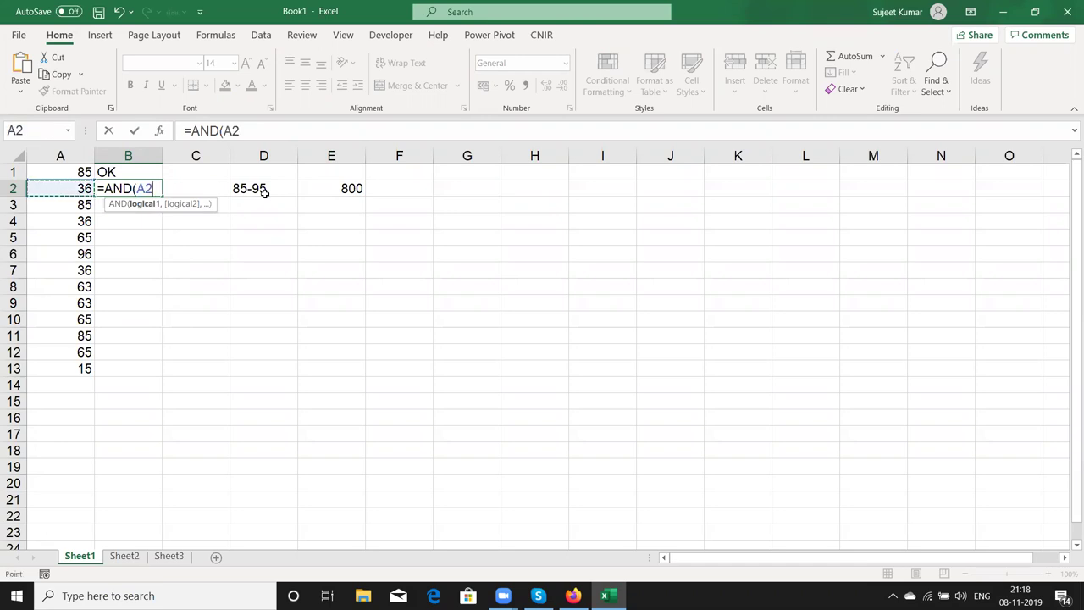
text(>)
text(=)
text(65)
key(BackSpace)
key(BackSpace)
text(85,)
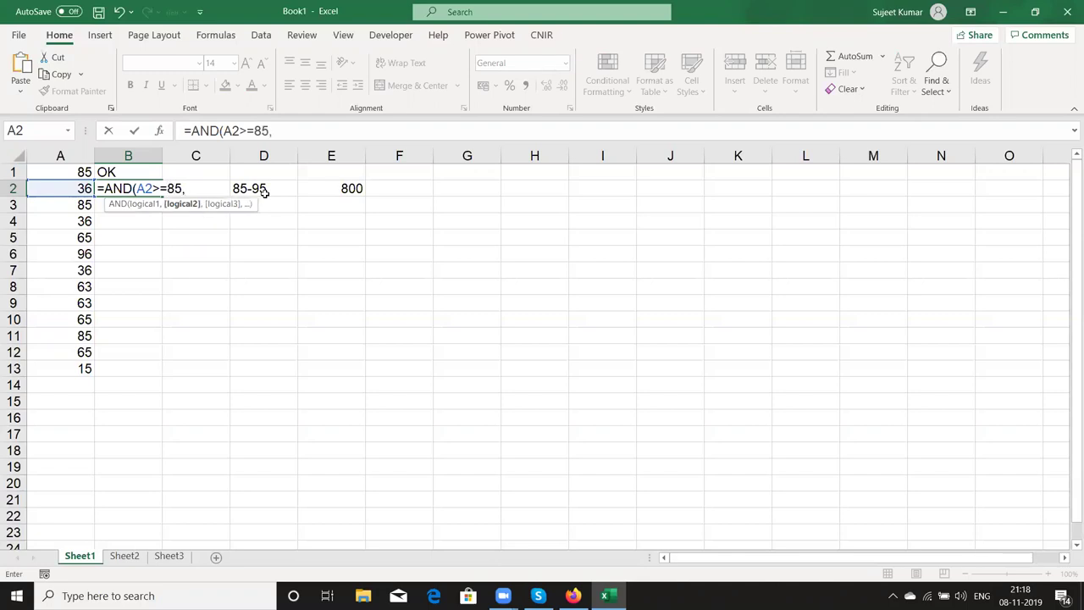
click(56, 188)
text(<=95))
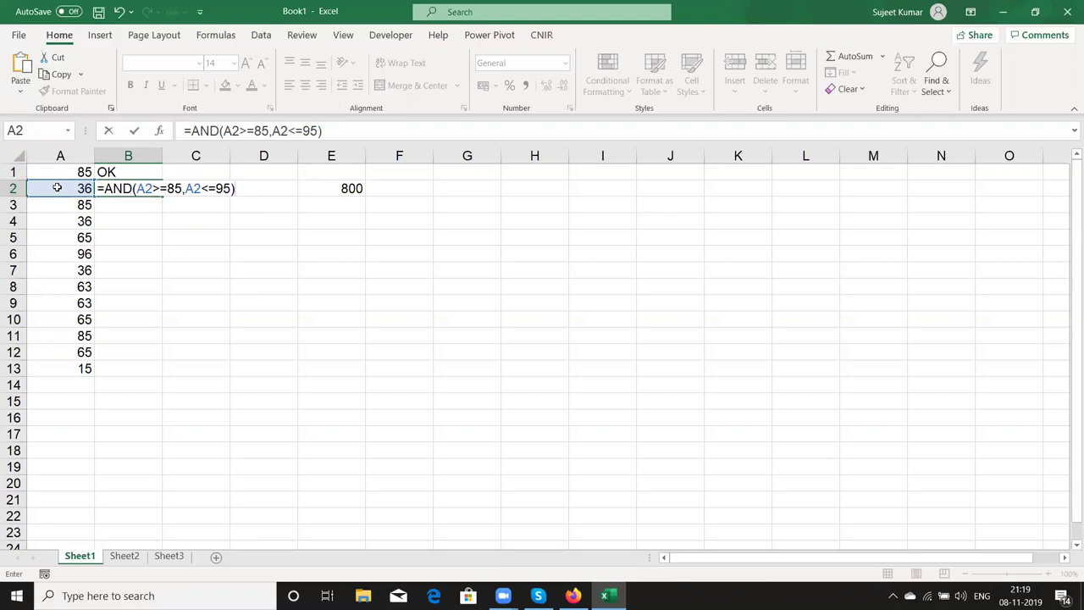
key(Return)
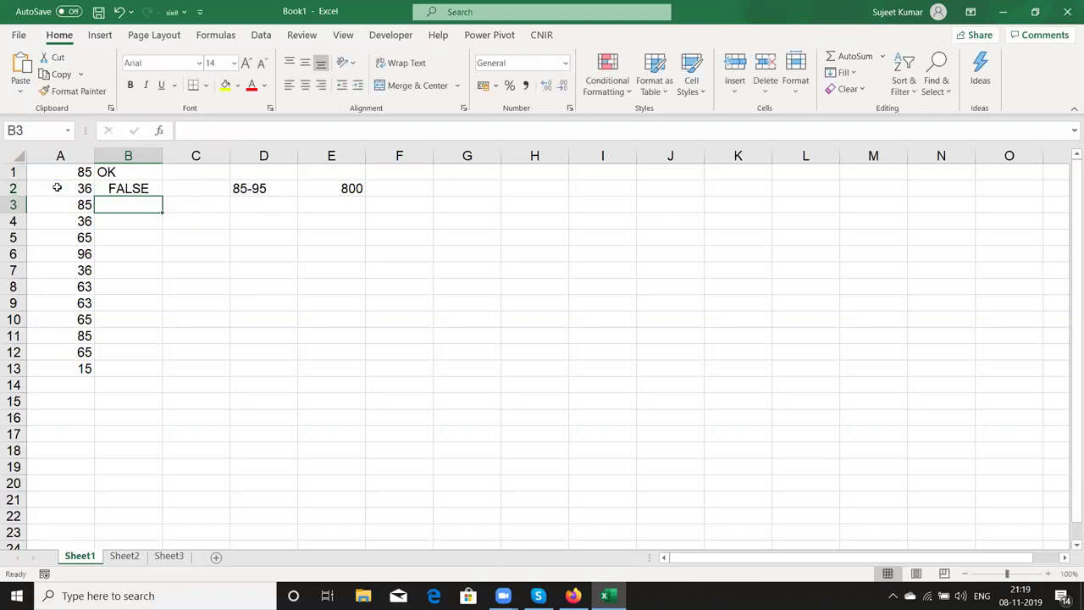
- Fill B2's AND check down to B13, then reopen B2's formula for editing
key(Up)
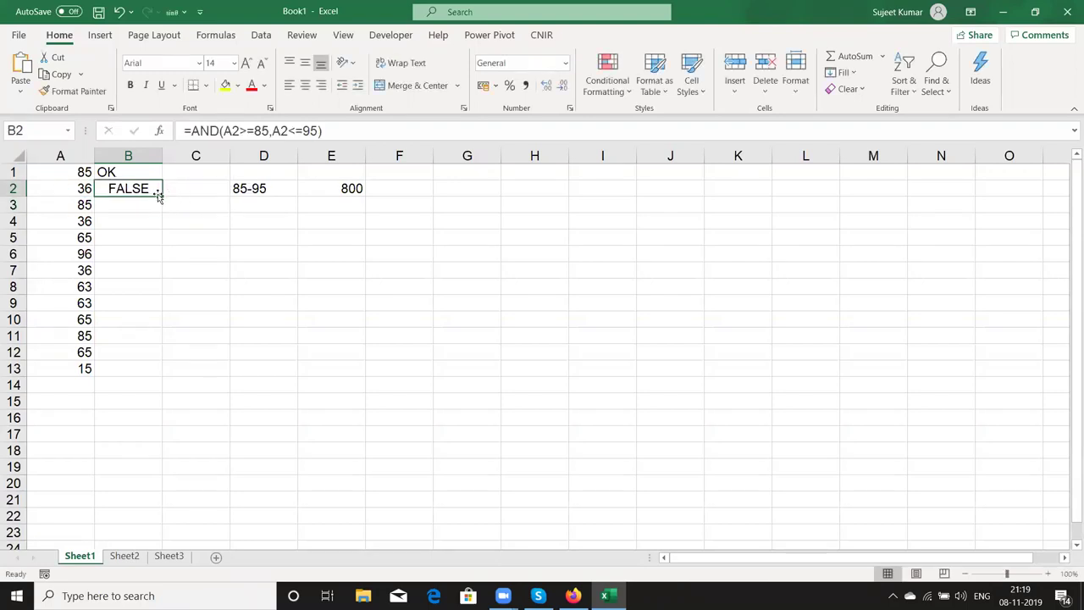
double_click(161, 204)
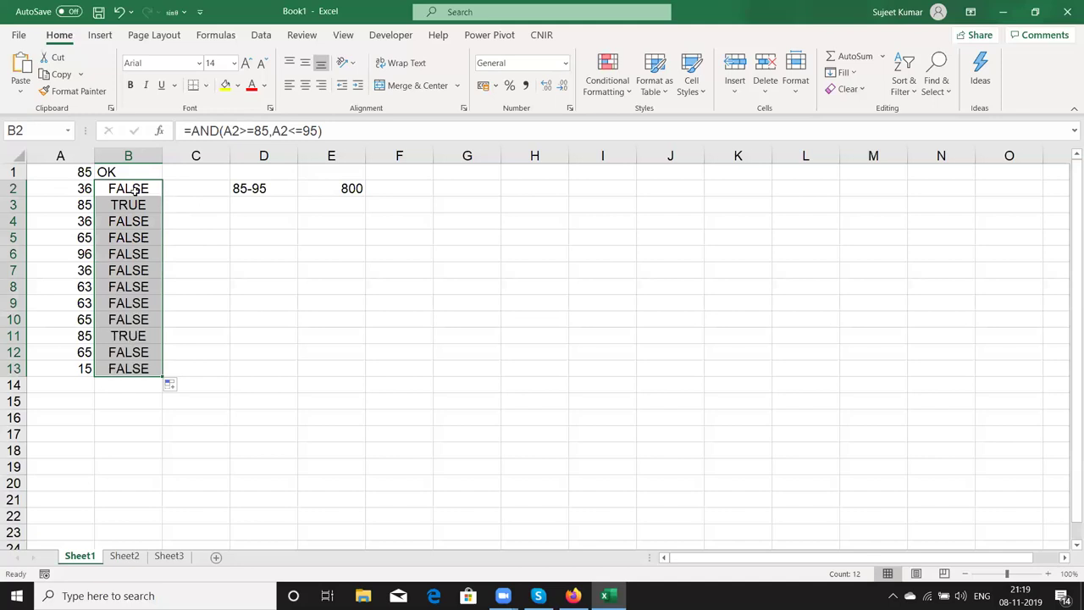
click(131, 190)
double_click(130, 190)
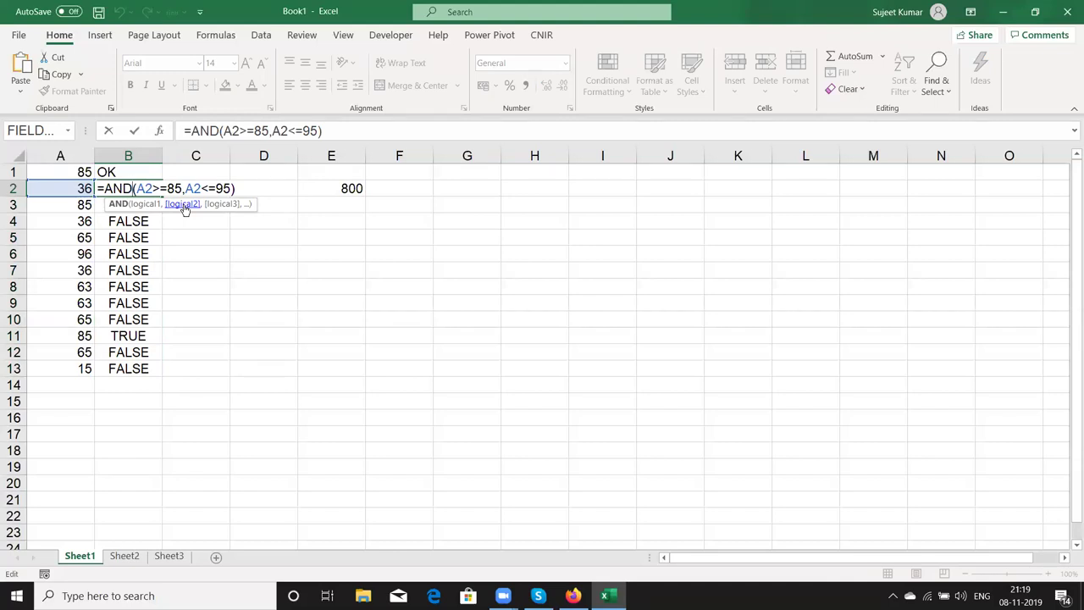
- Change B2 to =IF(AND(A2>=85,A2<=95),800,0), accepting Excel's suggested correction
key(Return)
key(Up)
click(192, 130)
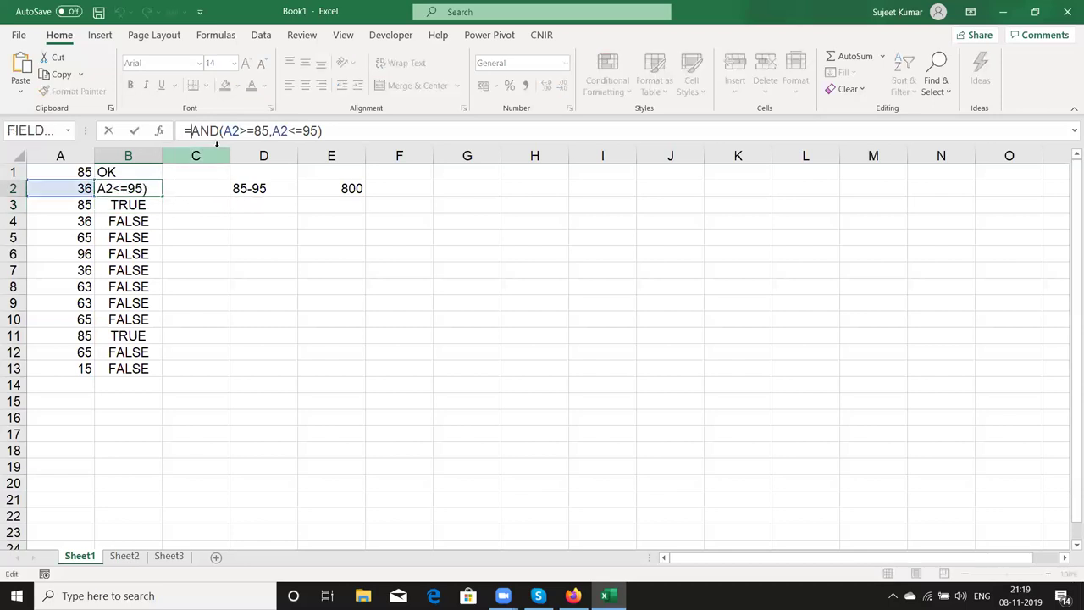
text(IF()
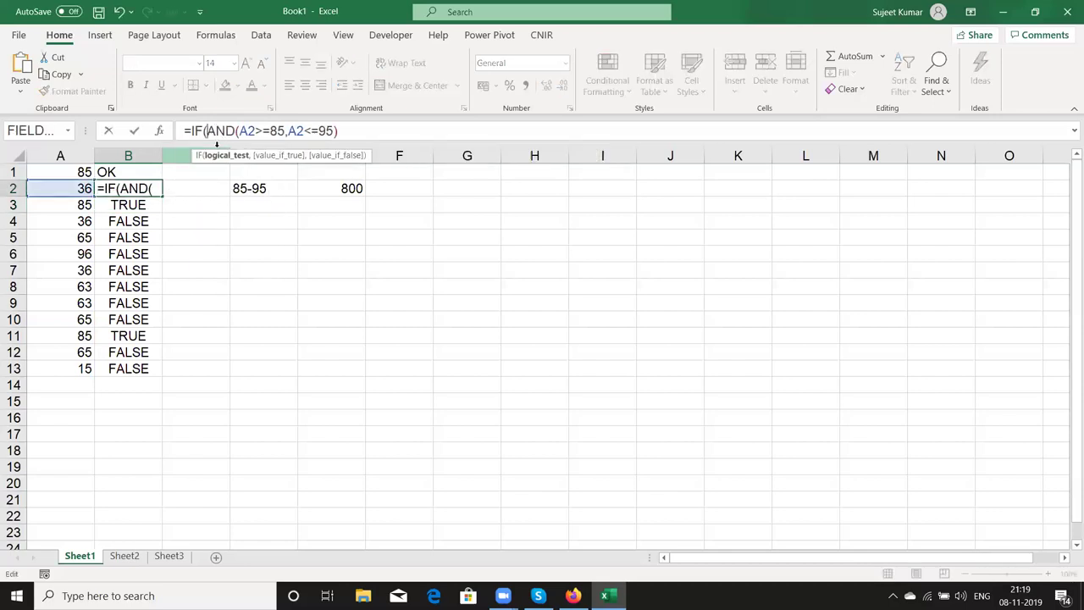
text(,"OK)
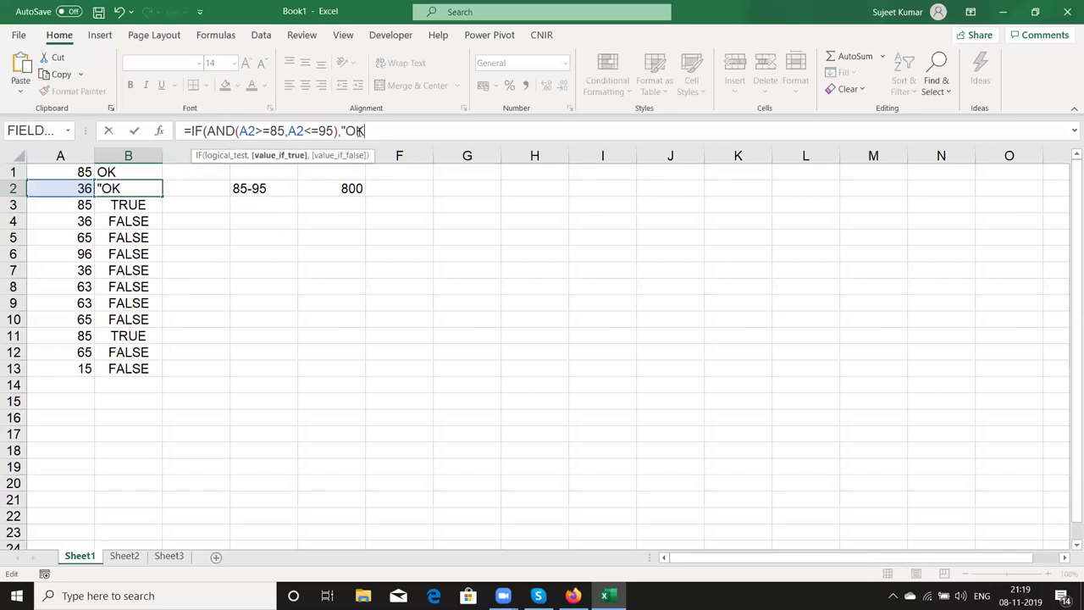
key(BackSpace)
key(BackSpace)
key(BackSpace)
text(800,0)
key(Return)
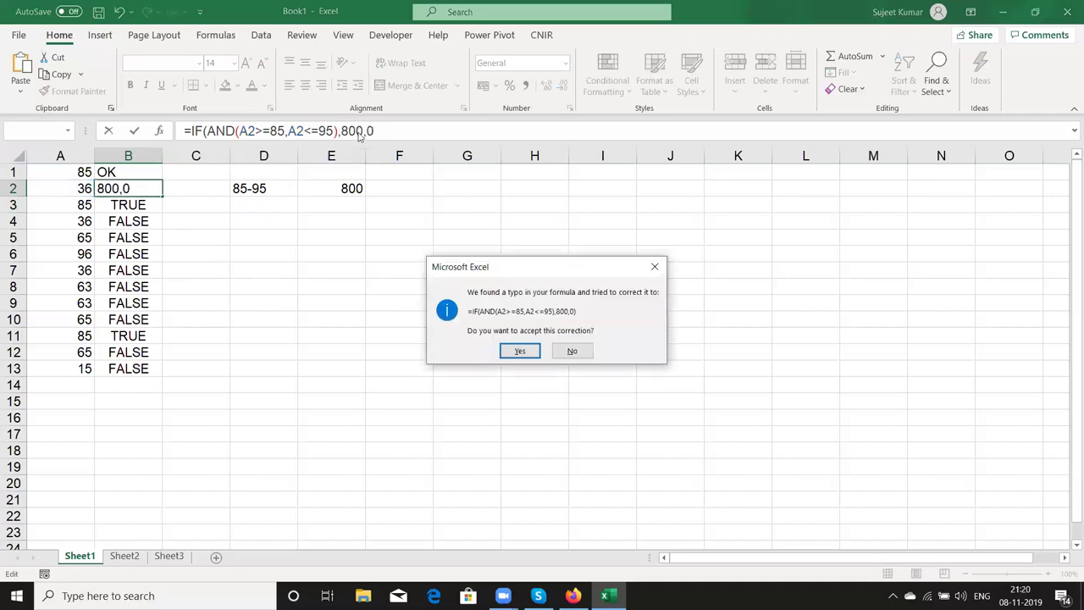
key(Return)
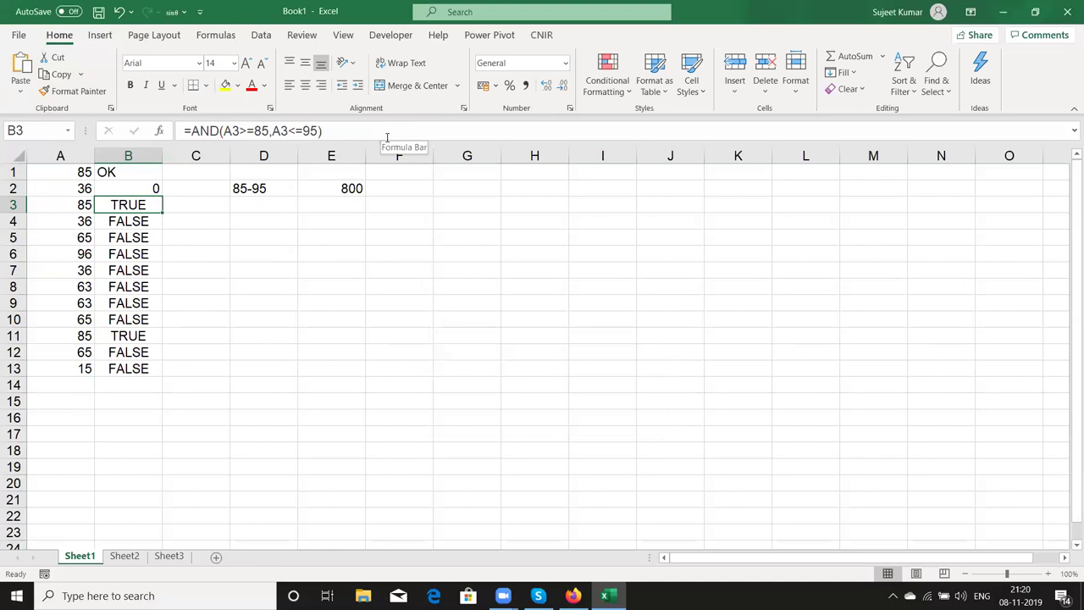
key(Up)
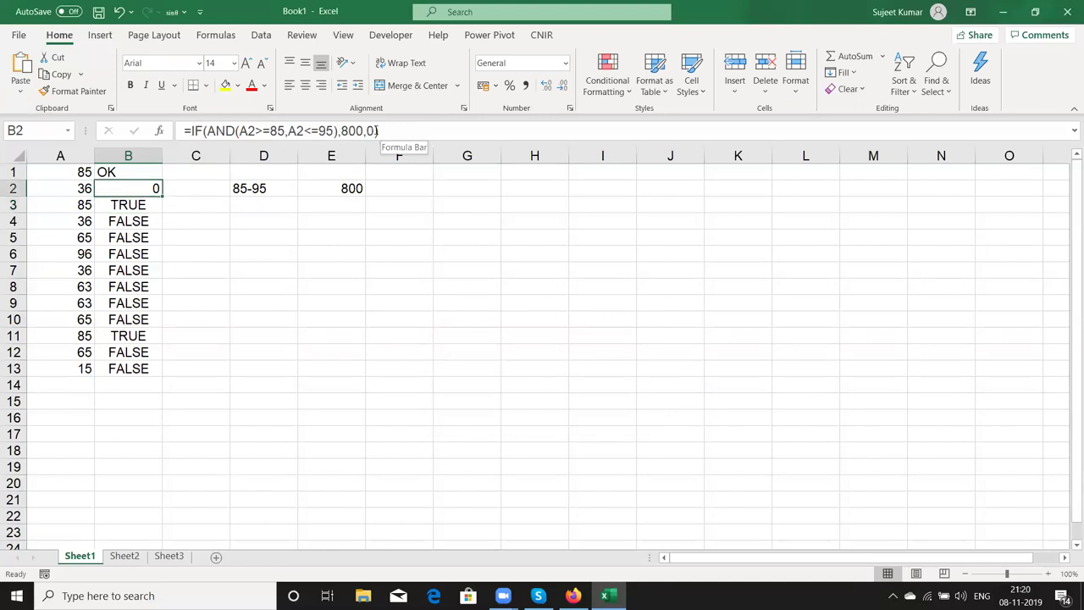
- Fill the 800-or-0 IF formula from B2 down to B13, then go to Sheet2
double_click(161, 196)
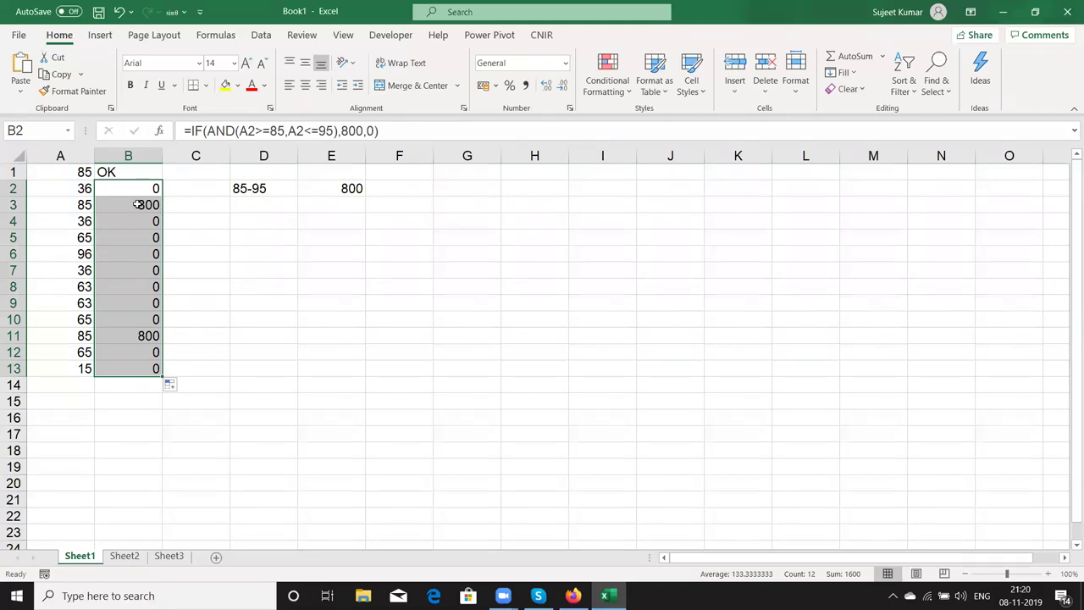
click(138, 204)
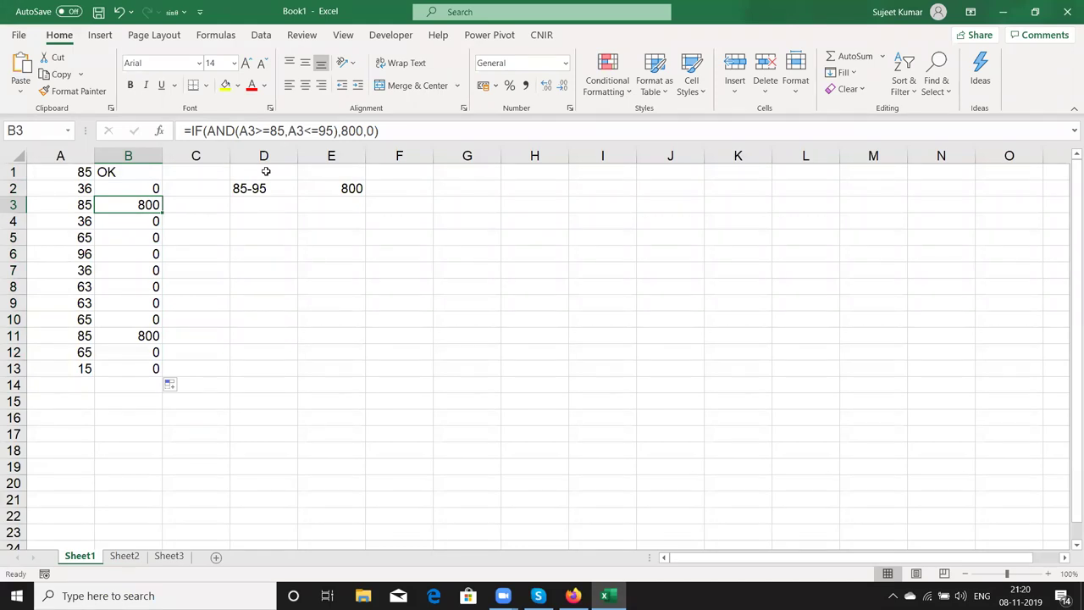
click(124, 556)
- Add the Name heading and fill student names from Puja down to row 7
text(Name)
key(Return)
text(Puja)
click(96, 332)
click(88, 193)
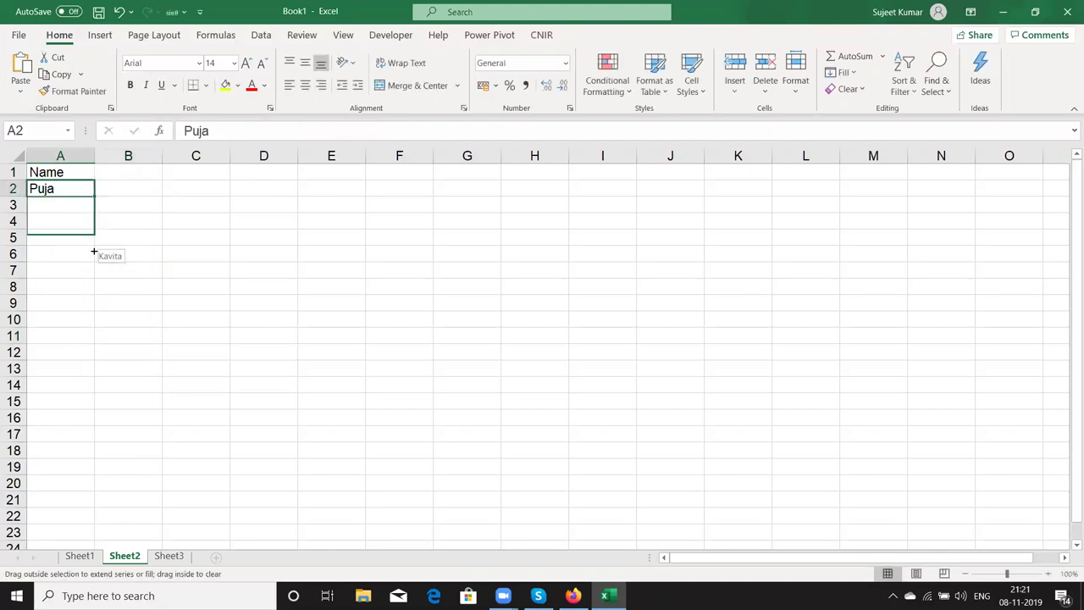
drag(95, 195, 97, 280)
- Fill subject headings S-1 through S-4 across B1:E1
click(127, 175)
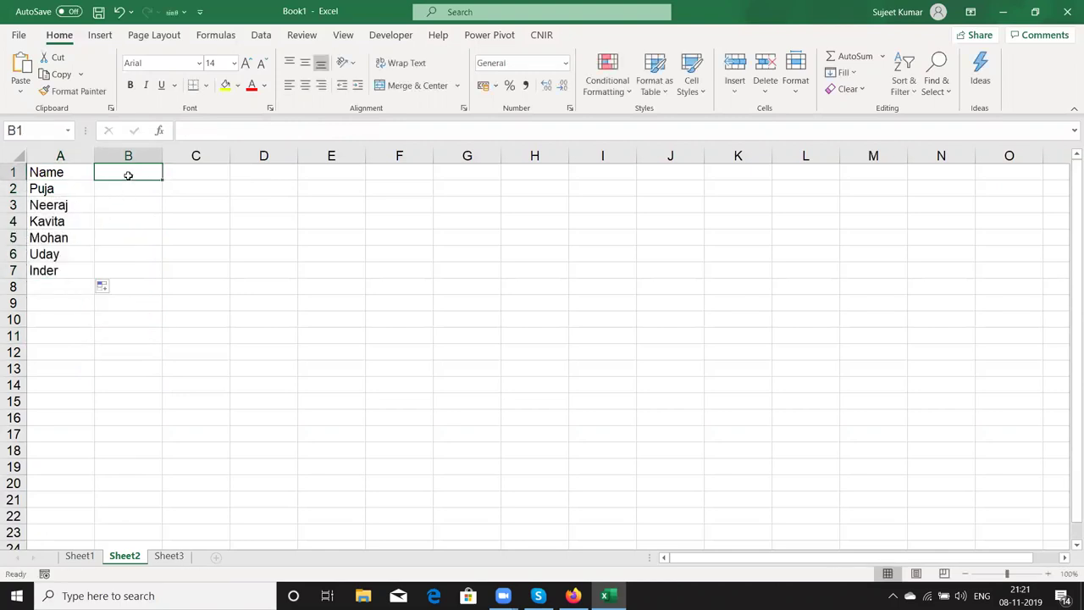
text(S-1)
key(Return)
click(131, 173)
drag(162, 181, 359, 181)
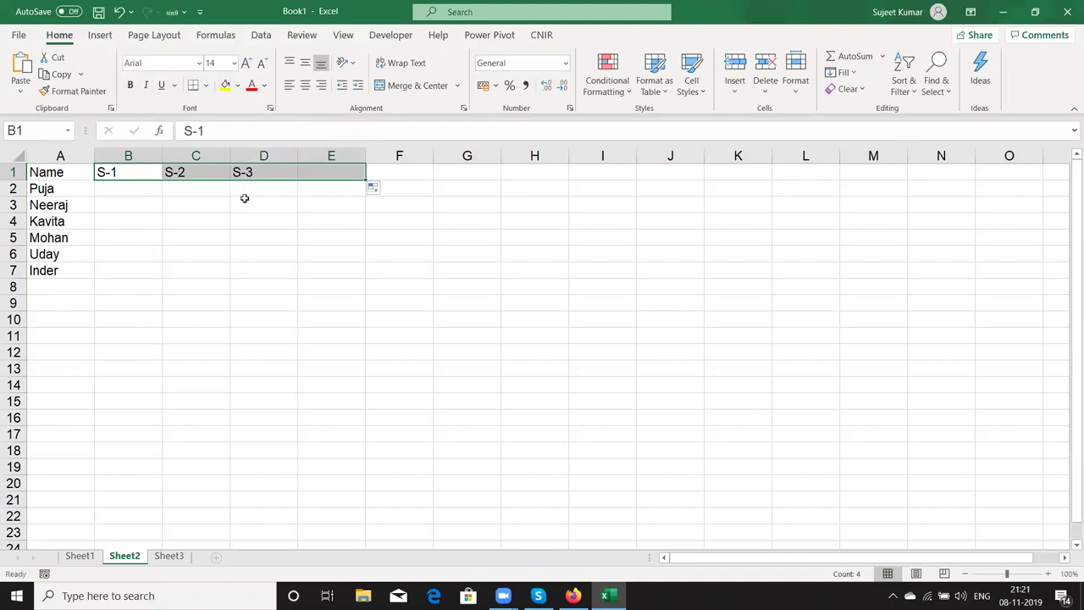
- Fill B2:E7 with =RANDBETWEEN(10,99) random marks
click(122, 193)
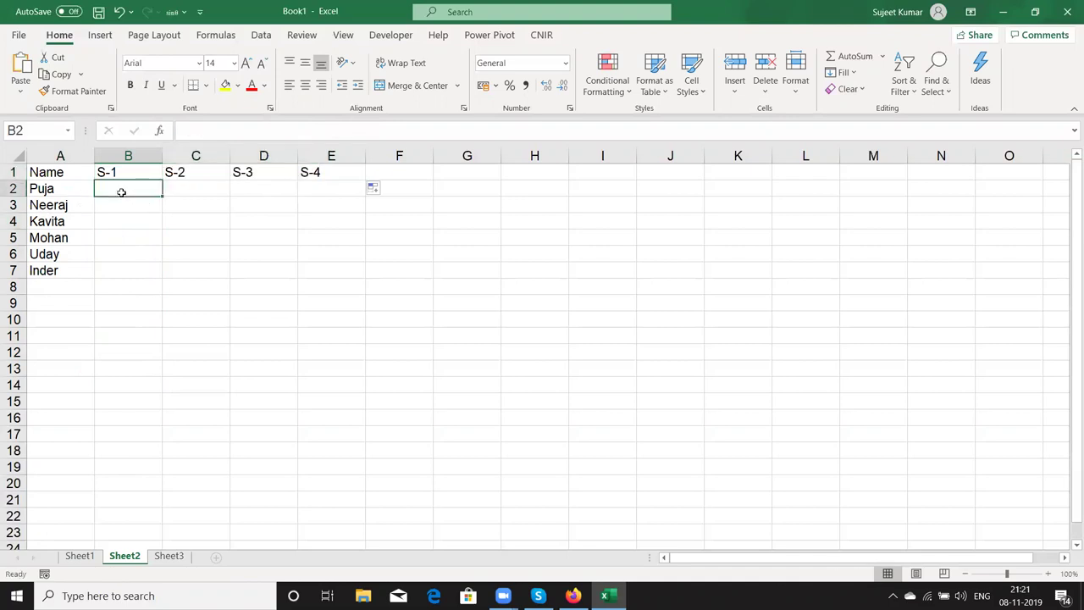
text(=ra)
key(Down)
key(Down)
key(Down)
key(Tab)
text(10)
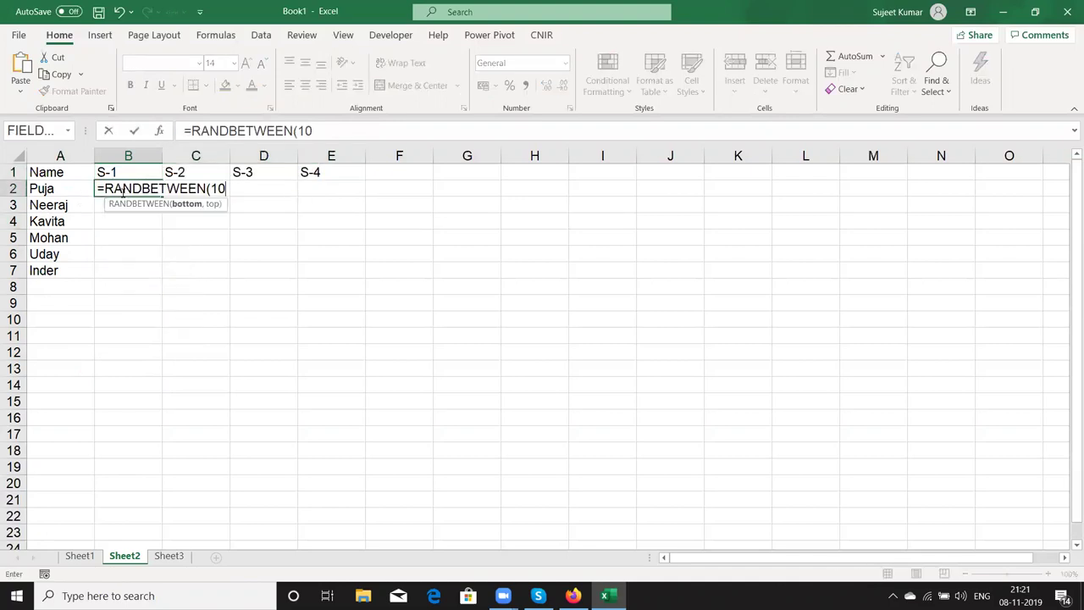
text(,99)
key(Return)
click(121, 193)
key(shift+Right)
key(shift+Right)
key(shift+Right)
key(shift+Down)
key(shift+Down)
key(shift+Down)
key(shift+Down)
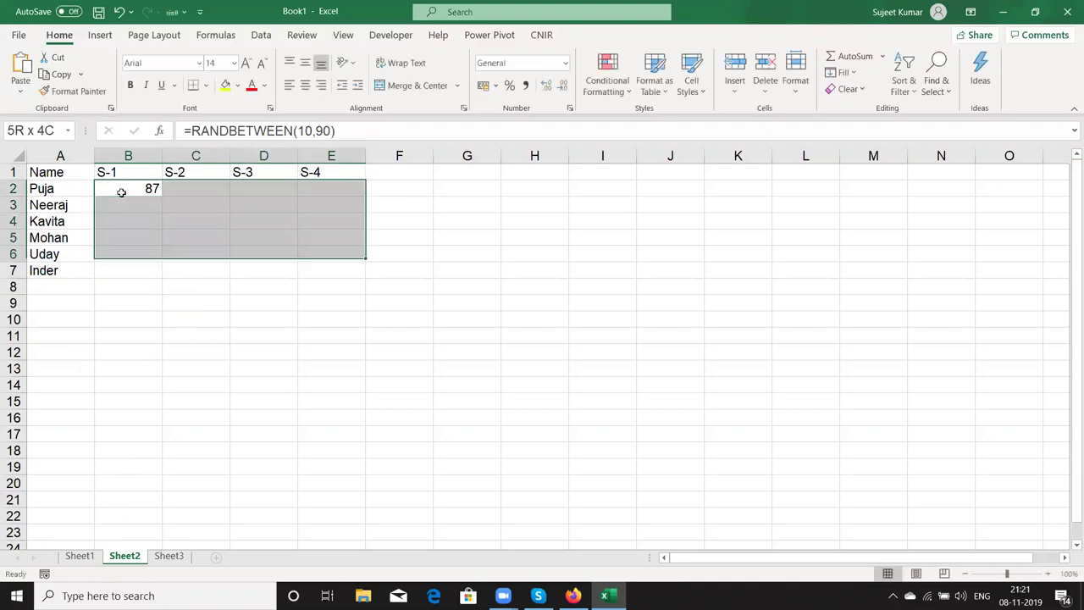
key(shift+Down)
key(shift+Down)
key(shift+Up)
key(F2)
key(ctrl+Return)
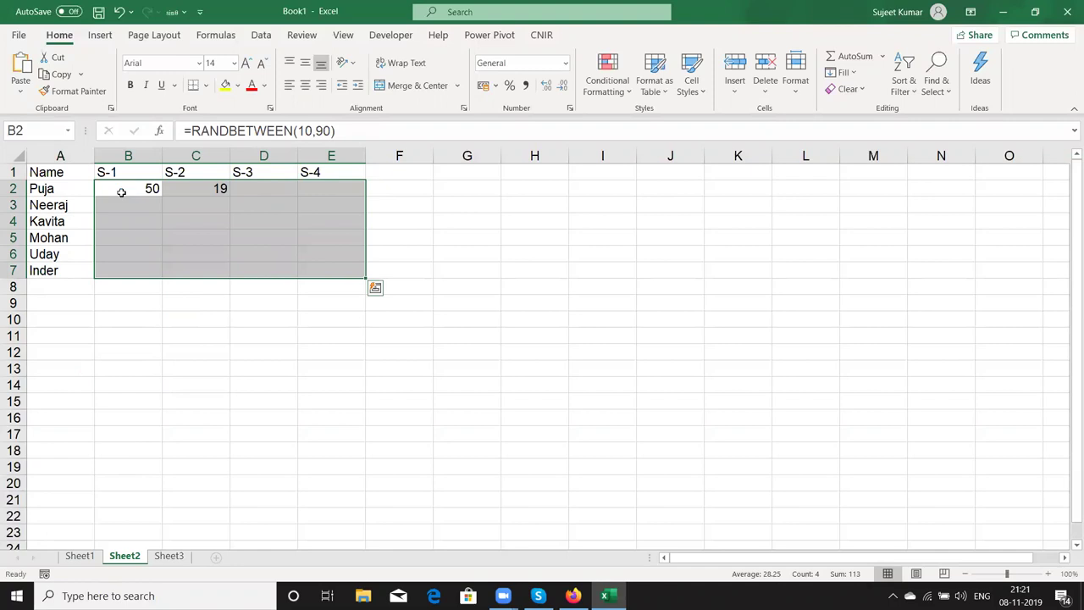
- Convert the generated marks in B2:E7 to fixed values with Paste Values
key(ctrl+c)
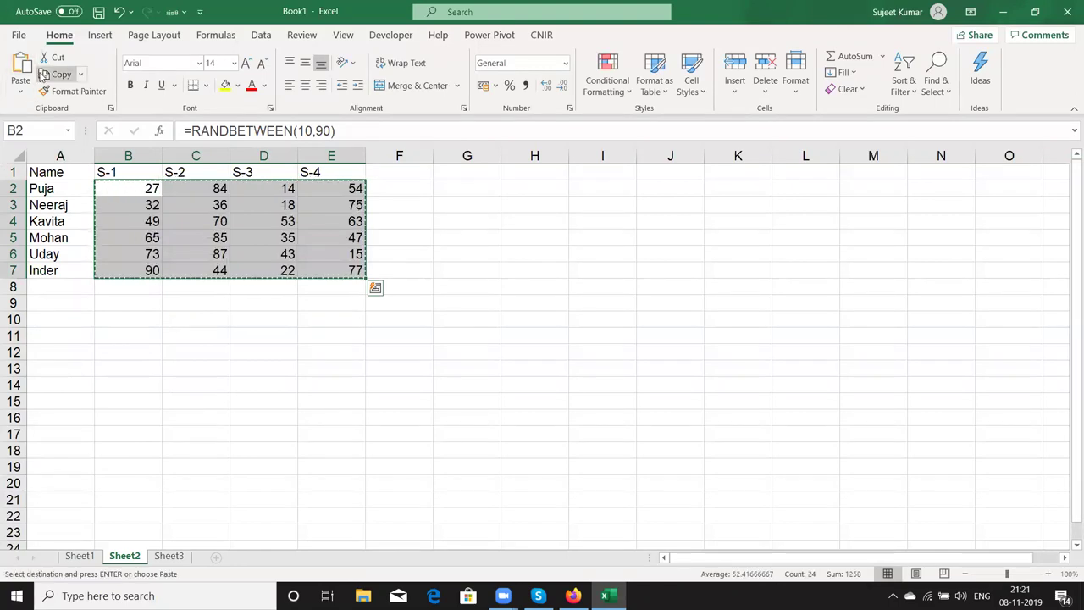
click(20, 89)
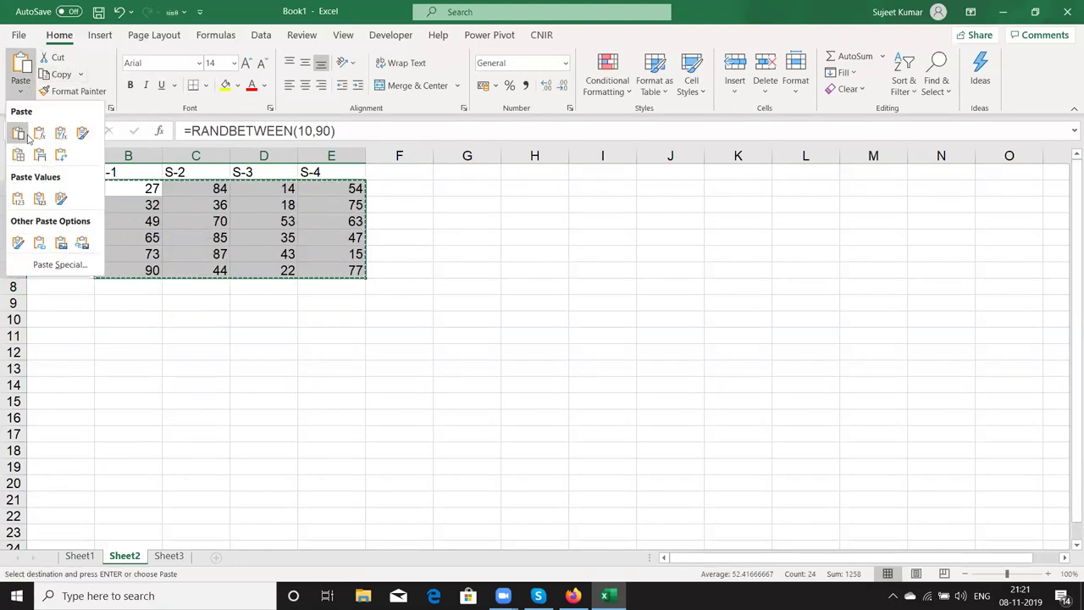
click(18, 198)
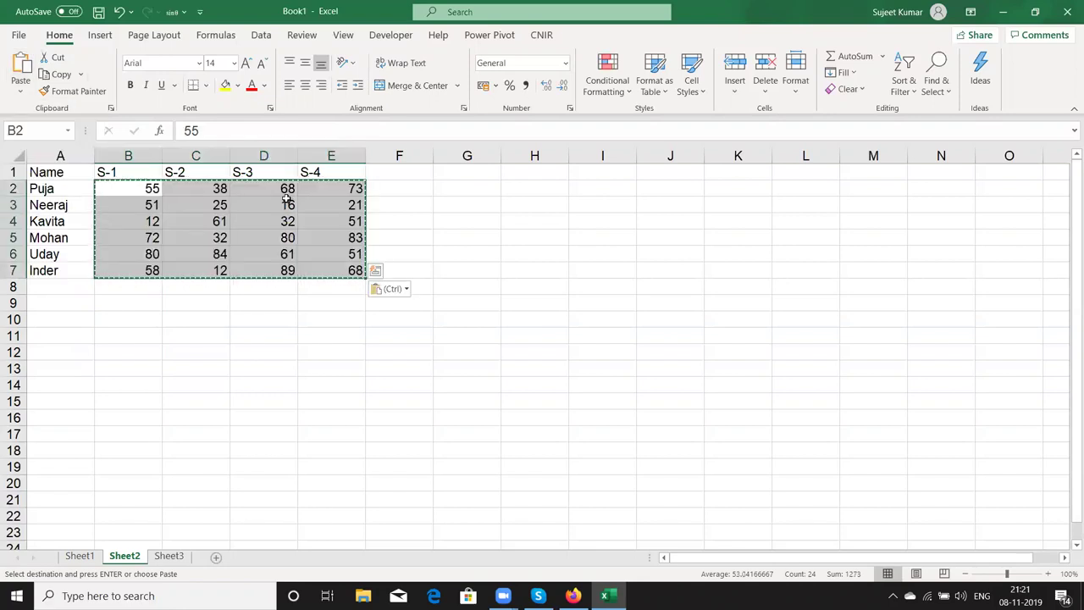
key(Escape)
- Add the heading Result in F1
click(402, 168)
text(R)
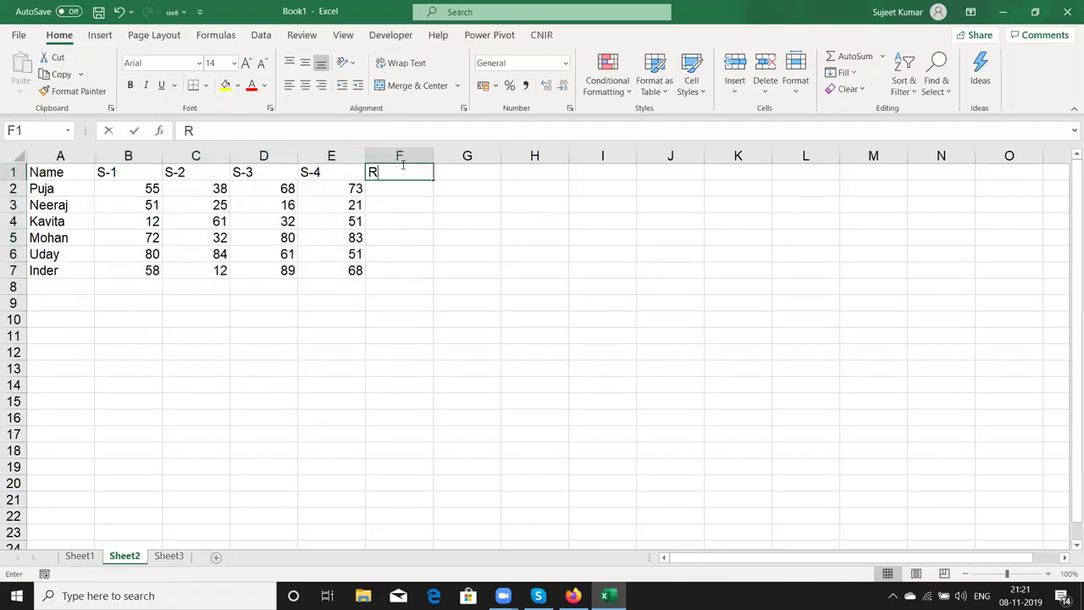
text(esult)
key(Return)
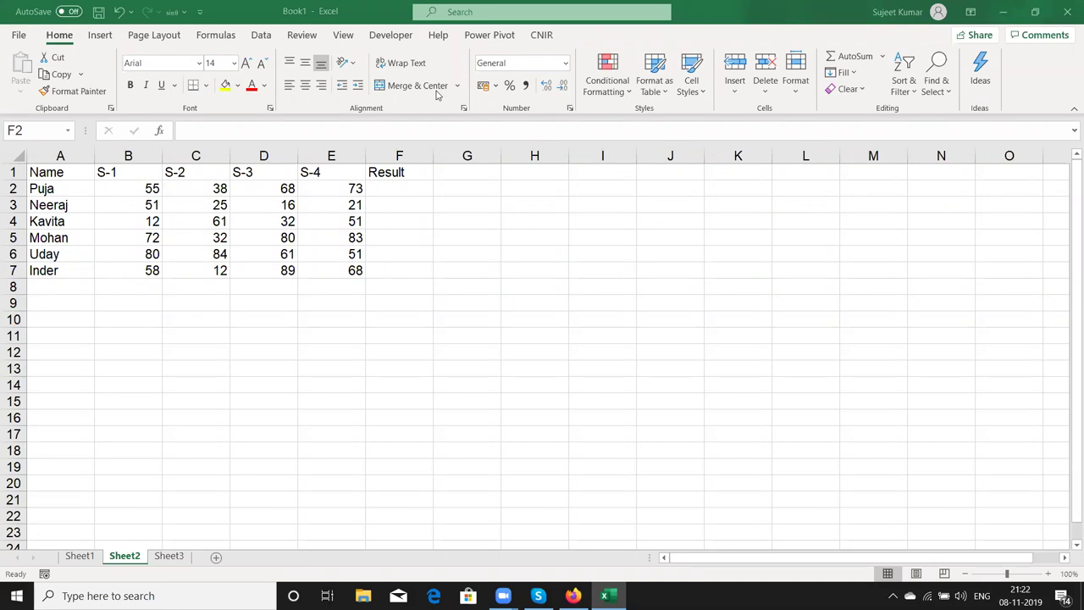
click(218, 209)
click(399, 175)
click(396, 187)
click(426, 196)
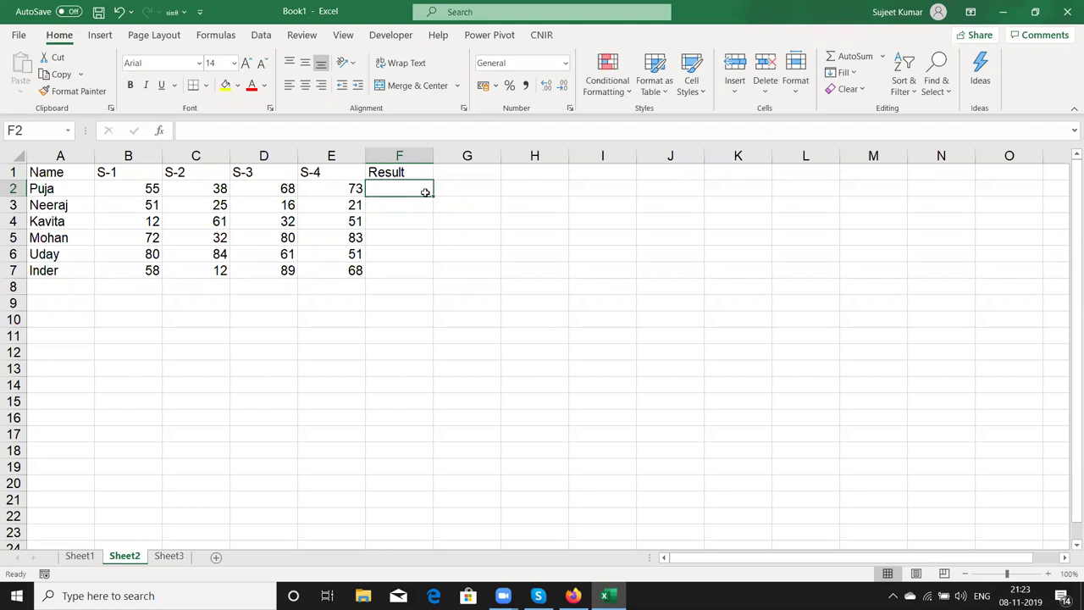
- Enter =AND(B2>=30,C2>=30,D2>=30,E2>=30) in F2
text(=an)
key(Tab)
key(Left)
key(Left)
key(Left)
key(Left)
text(>)
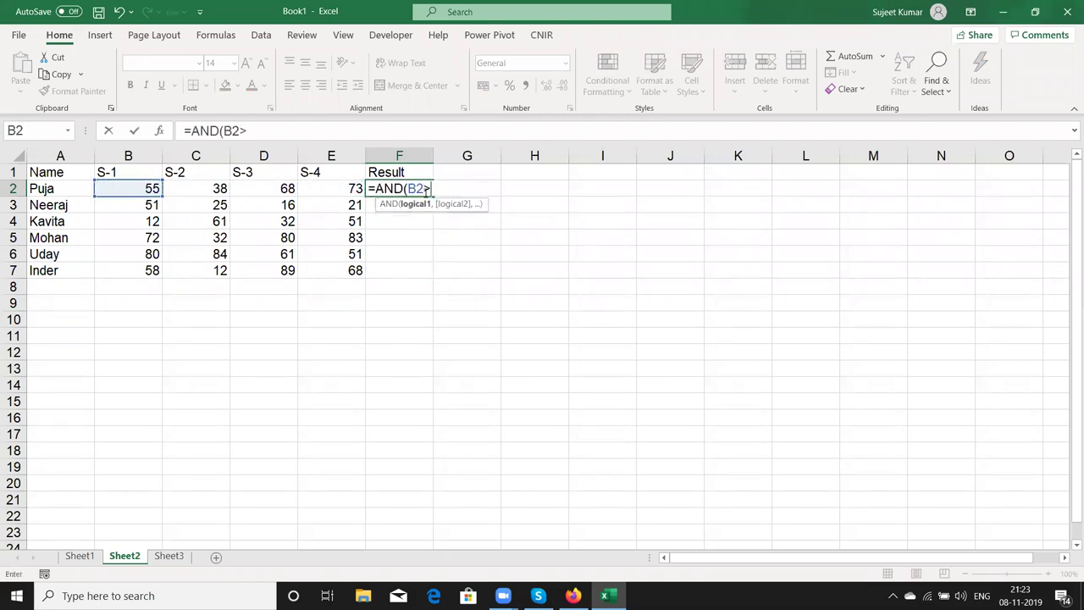
text(30)
key(BackSpace)
key(BackSpace)
text(=3)
text(0)
text(,)
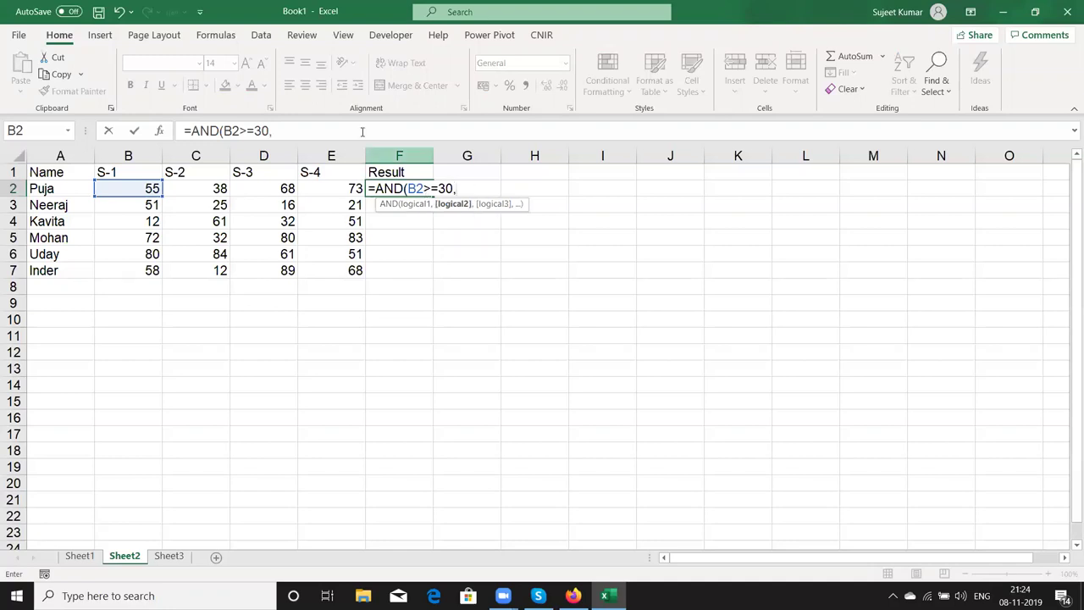
click(218, 188)
text(>=30,)
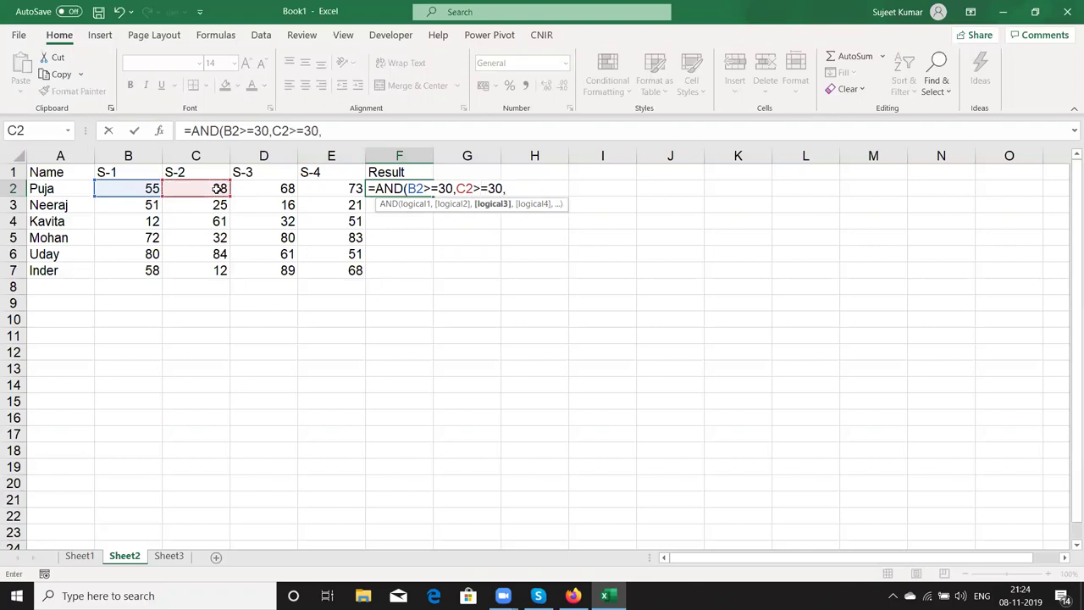
click(251, 190)
text(>=30,)
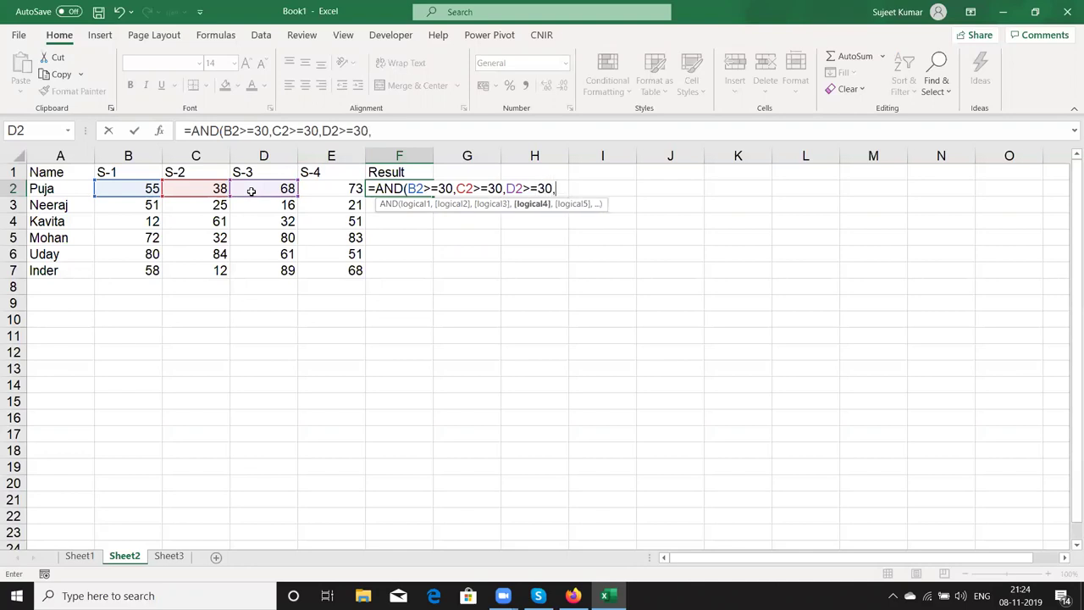
click(321, 189)
text(>=30)
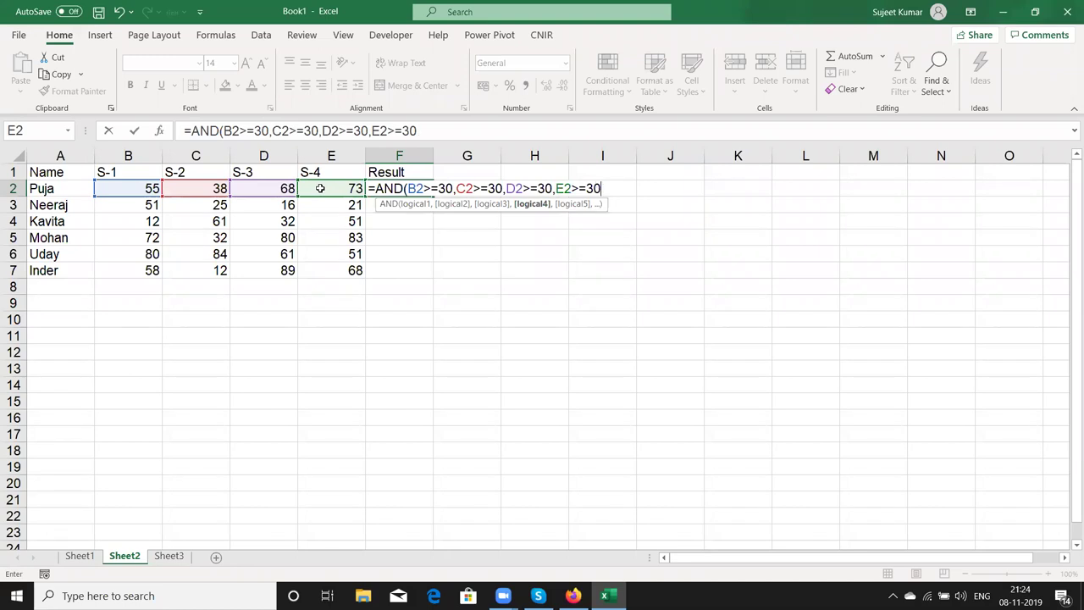
text())
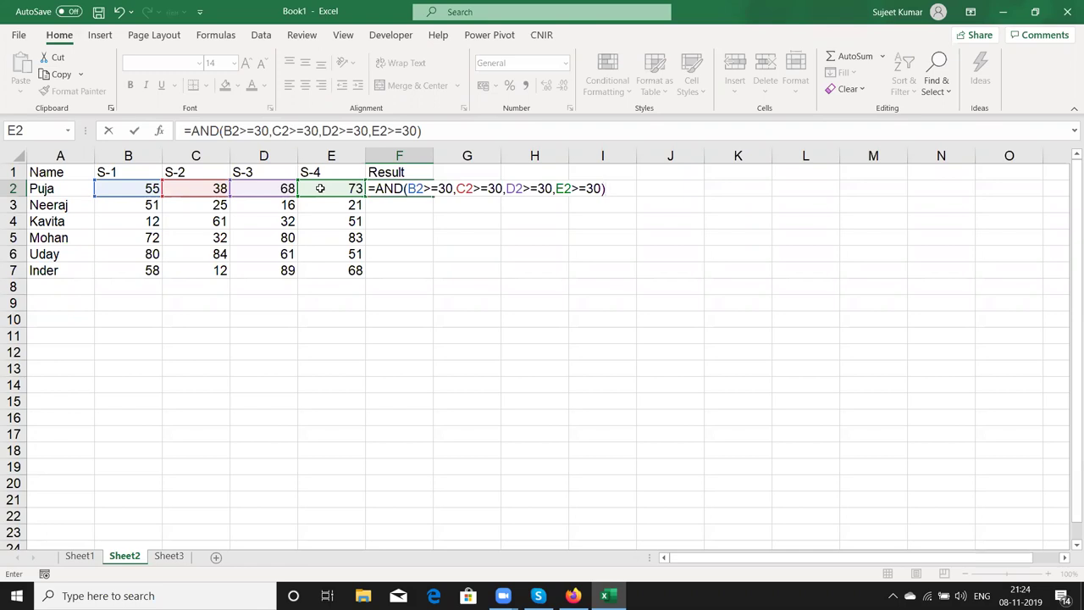
key(Return)
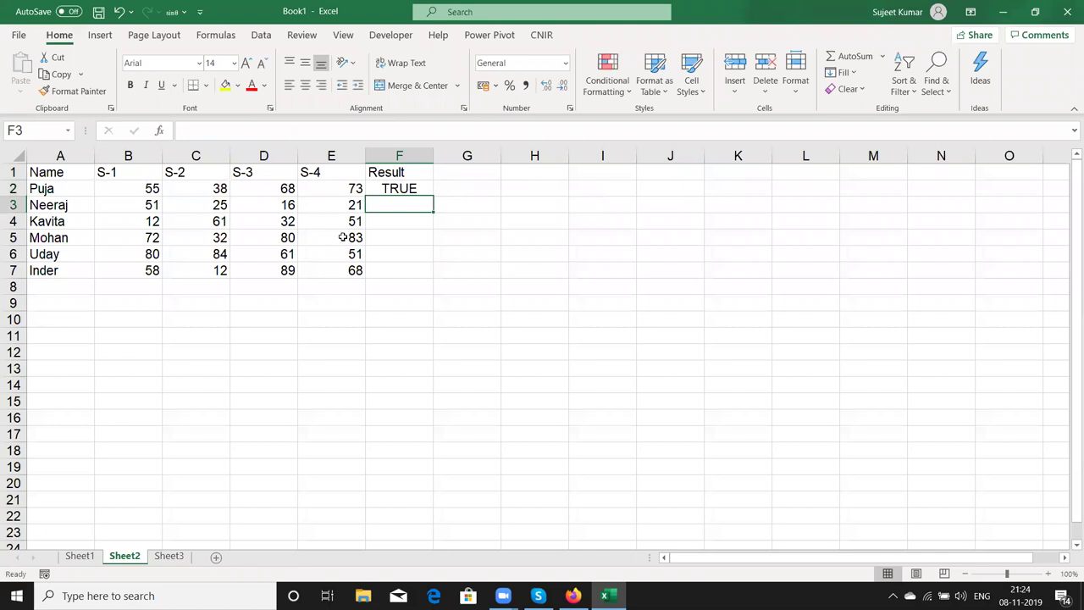
- Copy the AND check down F2:F7 with Ctrl+D
key(Left)
key(ctrl+Down)
key(Right)
key(ctrl+shift+Up)
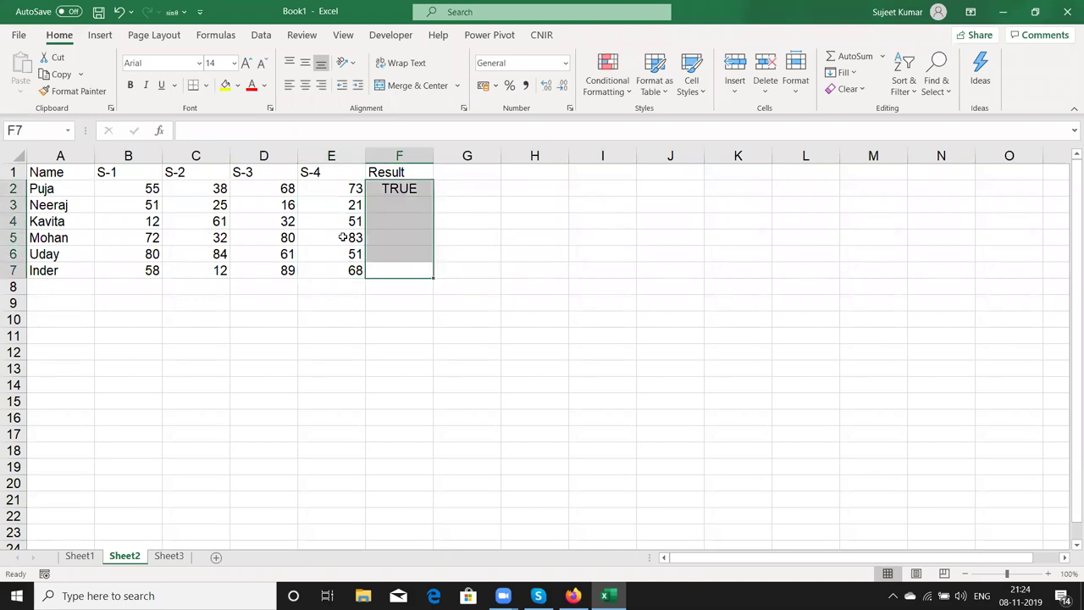
key(ctrl+d)
key(Up)
key(Up)
key(Up)
key(Up)
key(Up)
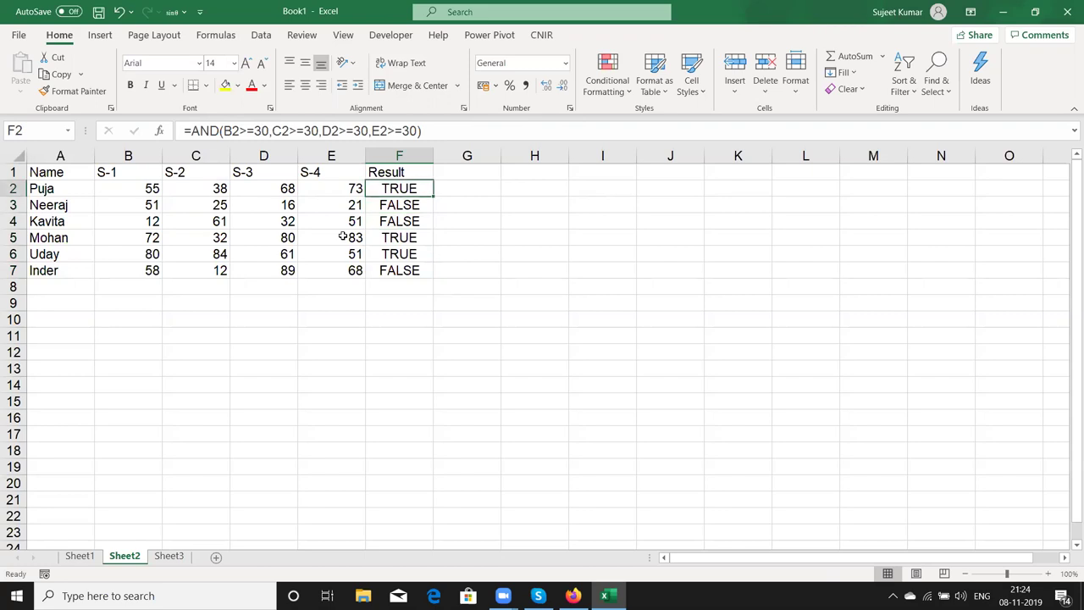
- Wrap F2's AND check in IF returning "Pass" or "Fail", and fill it to F7
click(201, 130)
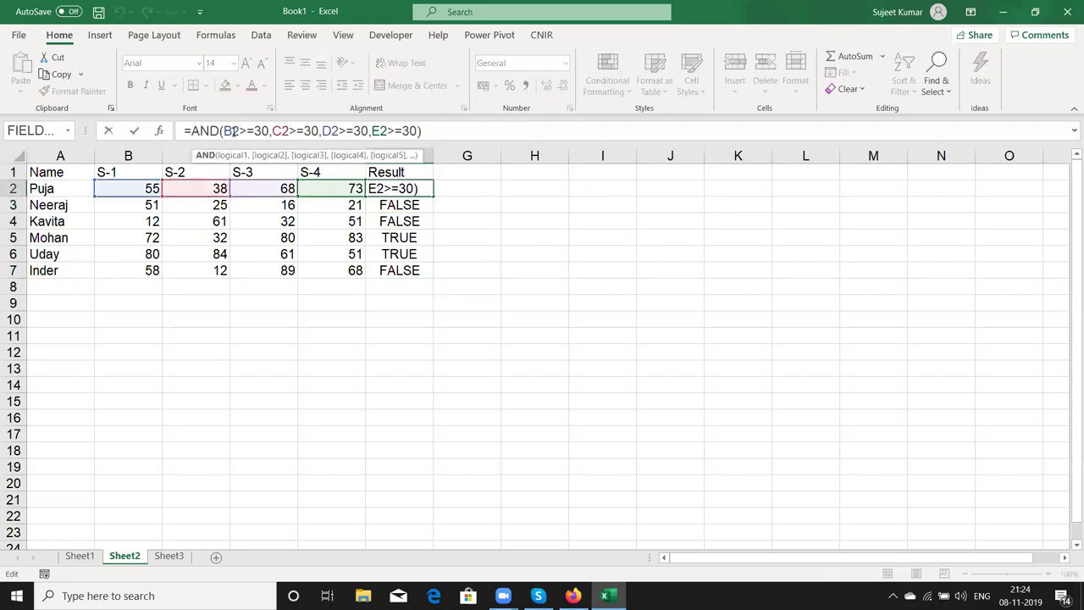
text(if)
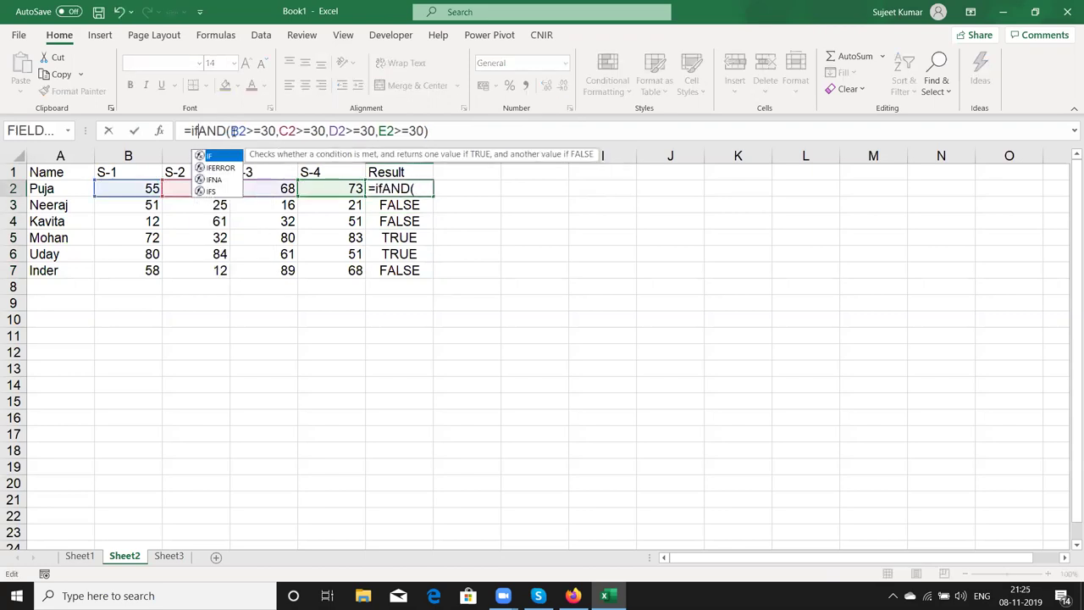
key(Tab)
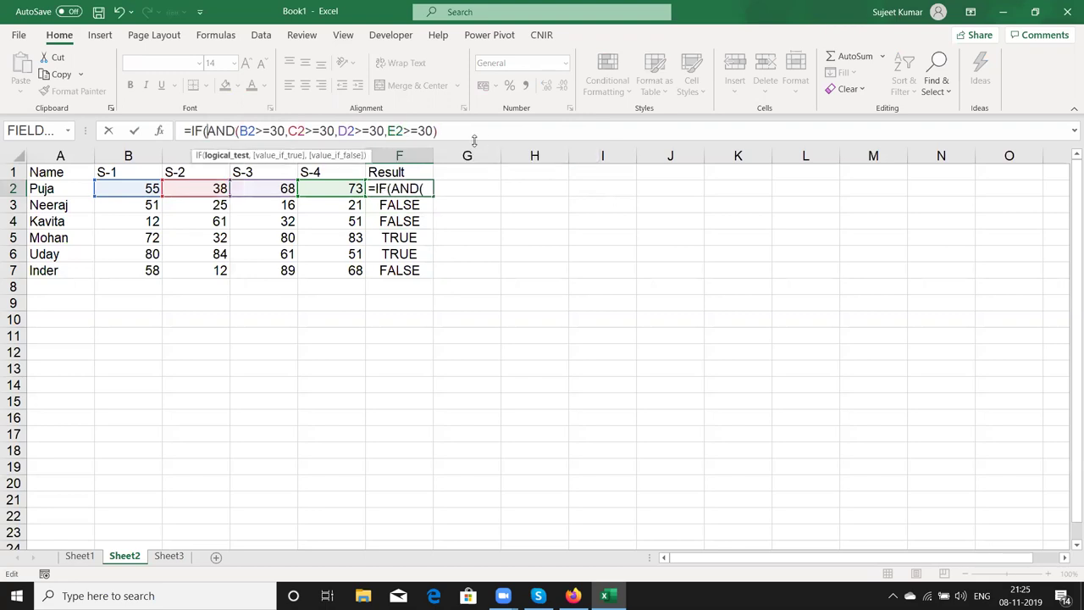
text(,)
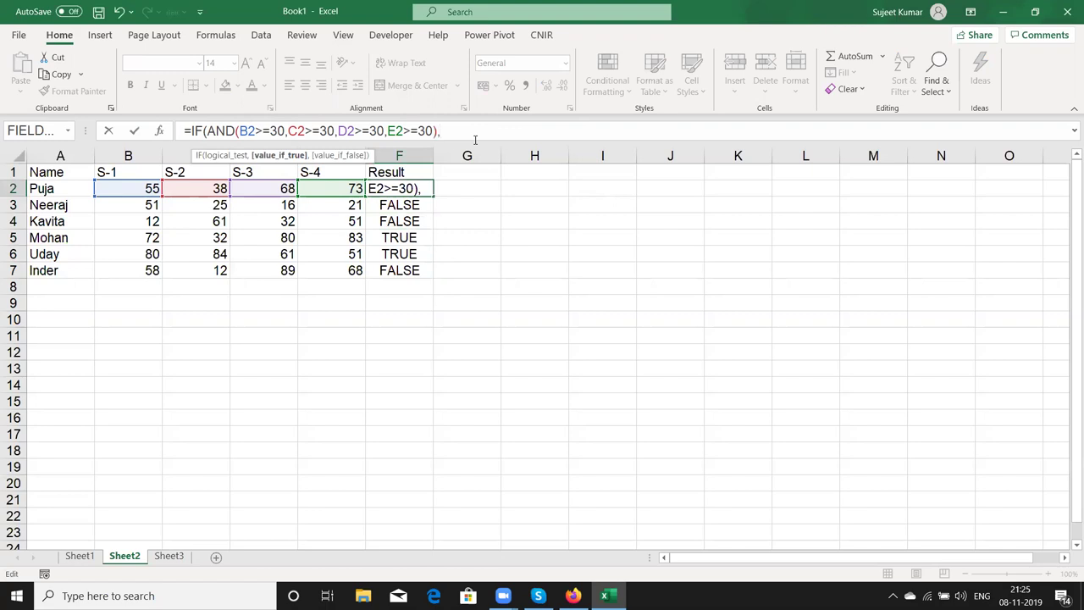
text(P)
key(BackSpace)
text("Pass","Fai)
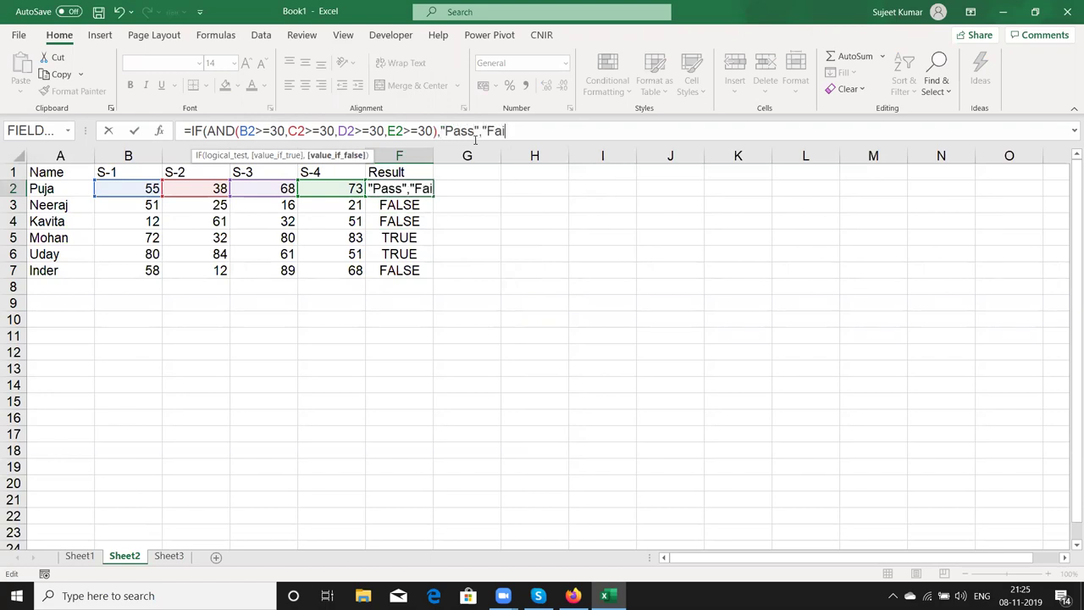
text(l")
key(Return)
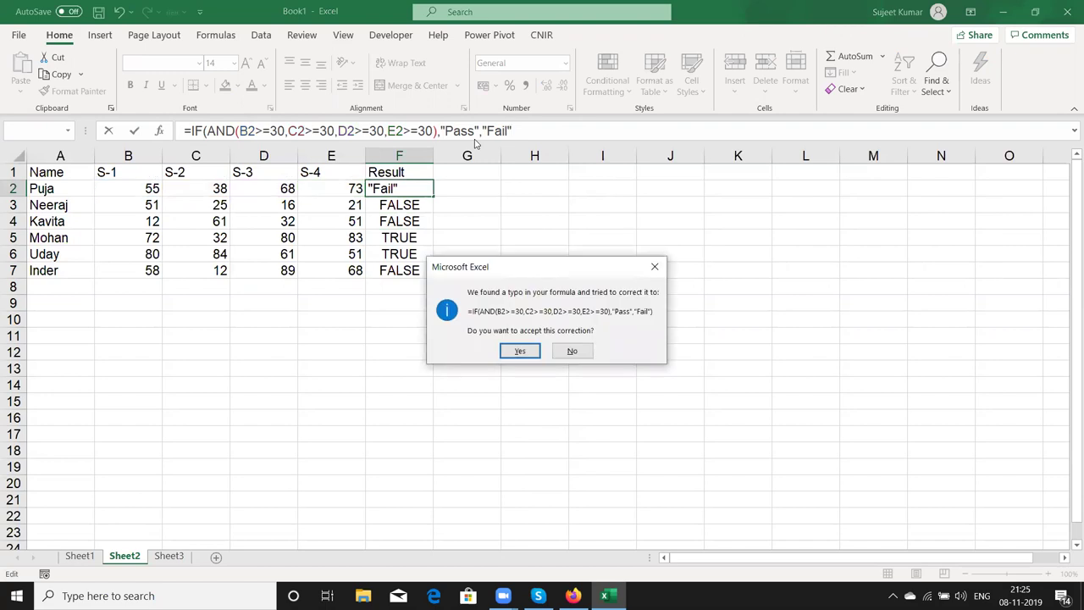
key(Return)
key(Up)
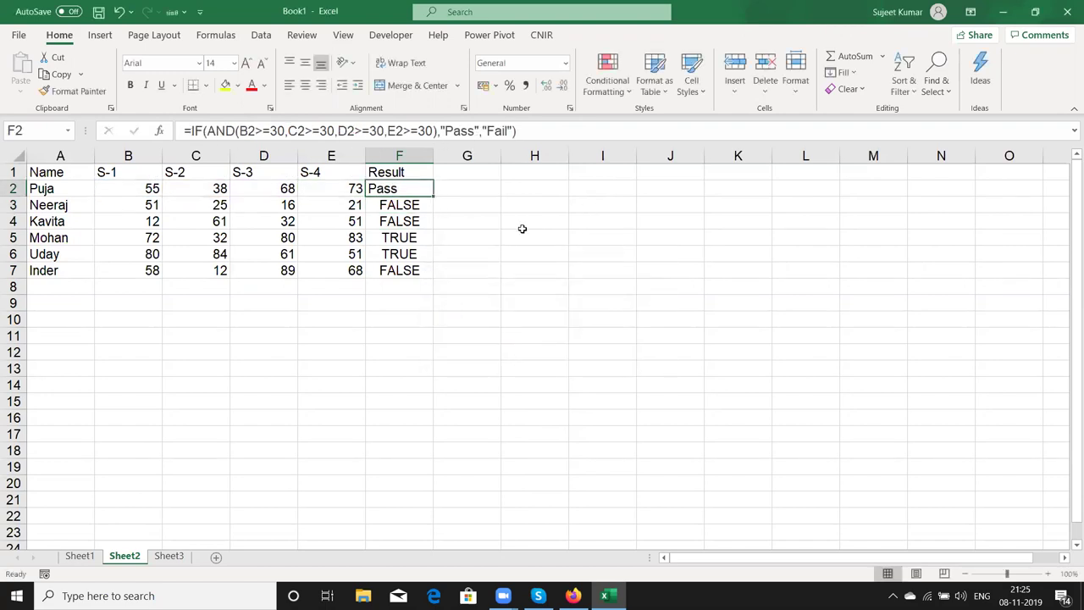
double_click(434, 196)
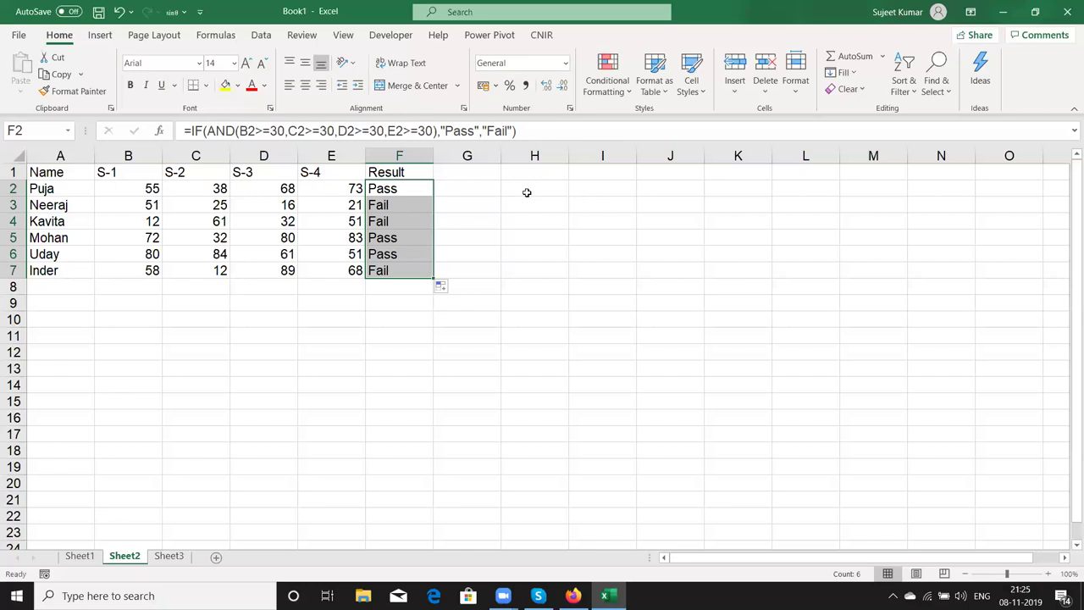
key(Down)
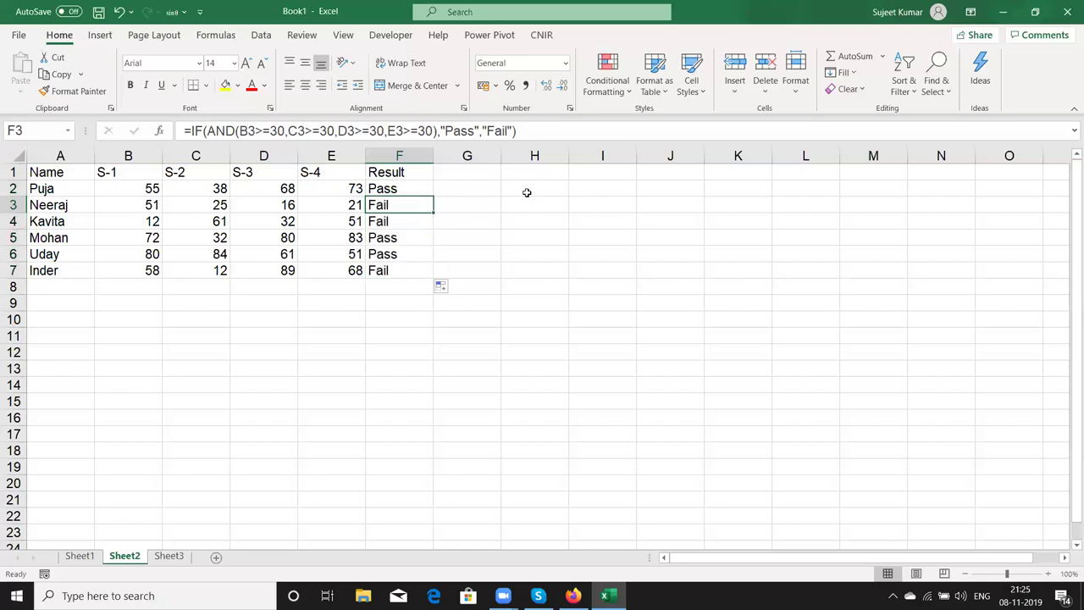
key(F2)
key(Left)
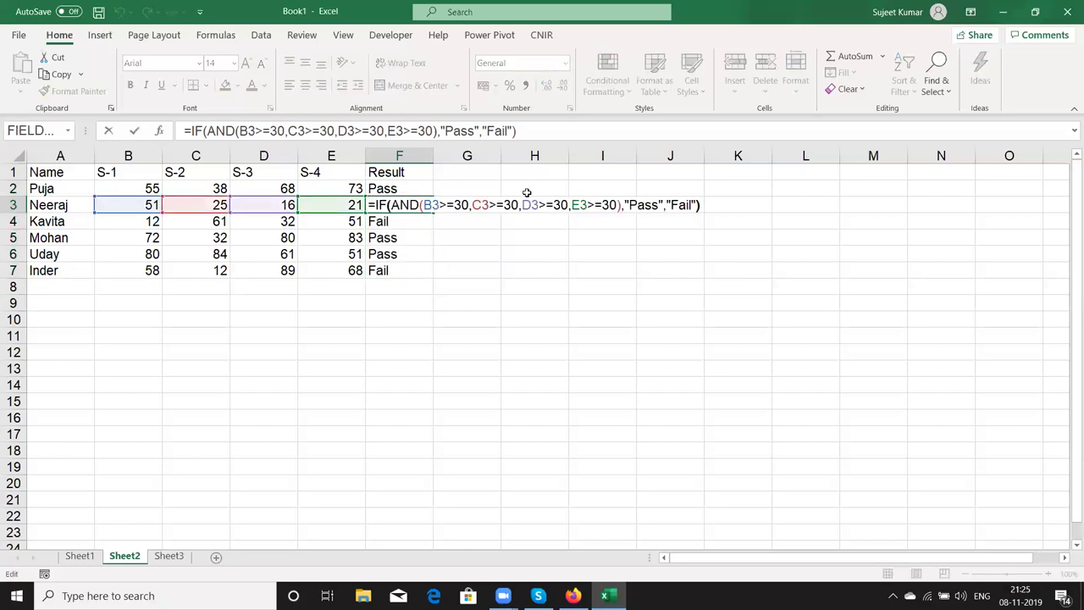
key(Left)
key(Left)
key(Left)
key(Left)
key(Left)
key(Left)
key(Left)
key(Left)
key(Left)
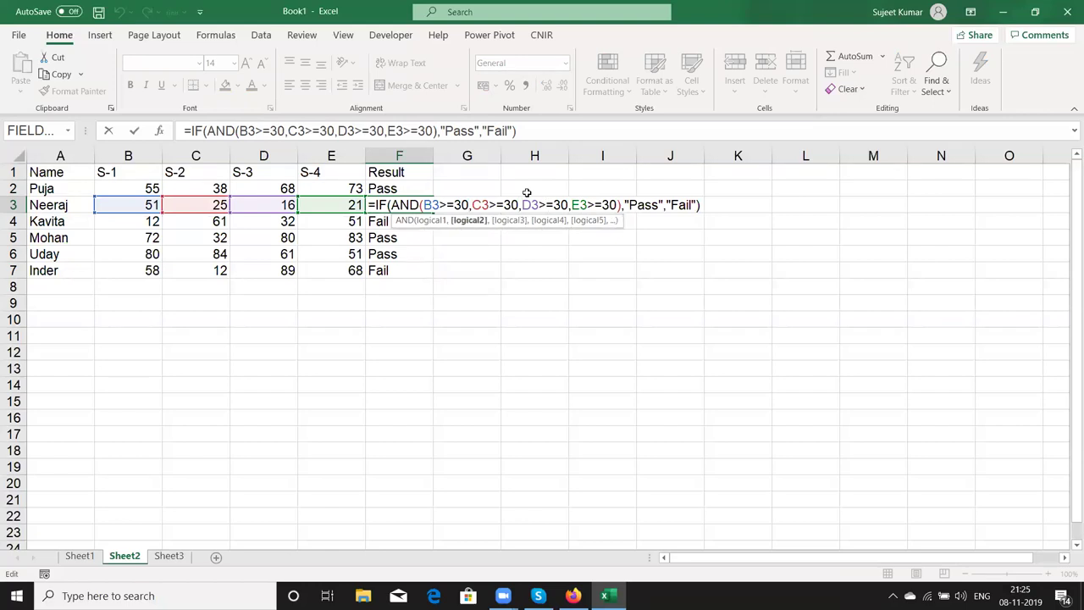
key(shift+Right)
key(shift+Right)
key(shift+Right)
key(shift+Right)
key(shift+Right)
key(shift+Right)
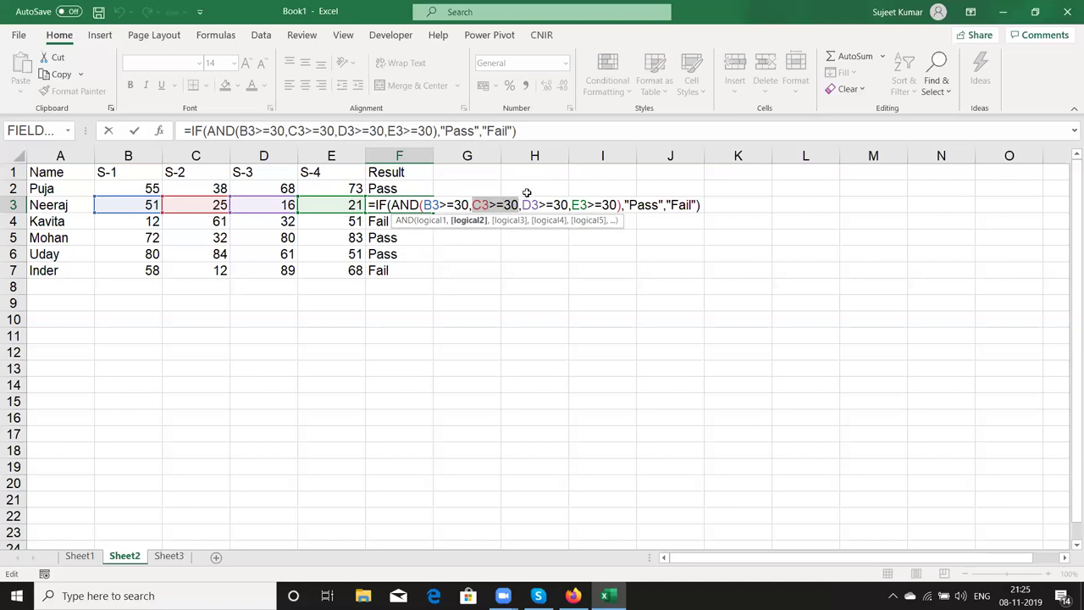
key(Return)
key(Up)
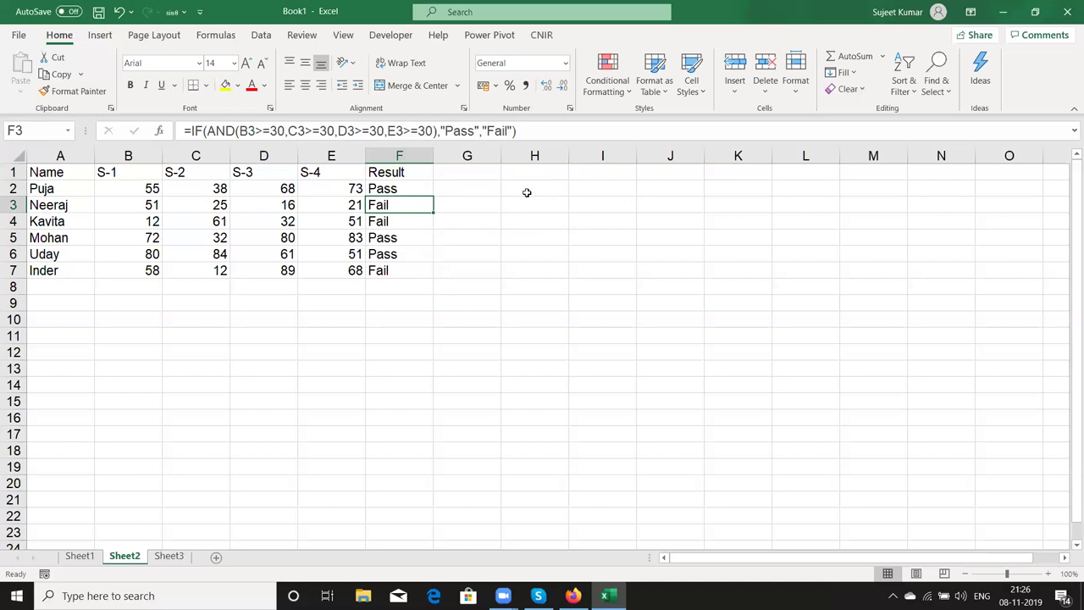
- Head A13 'Name' and B13 'PAN', and enter a person's name in A14
click(84, 367)
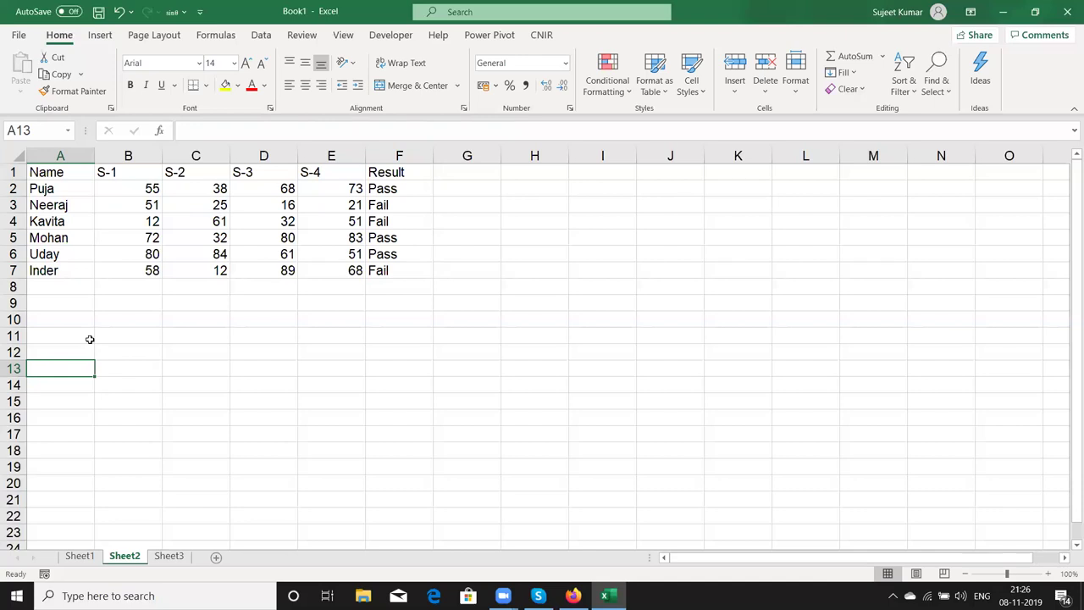
text(sujeet)
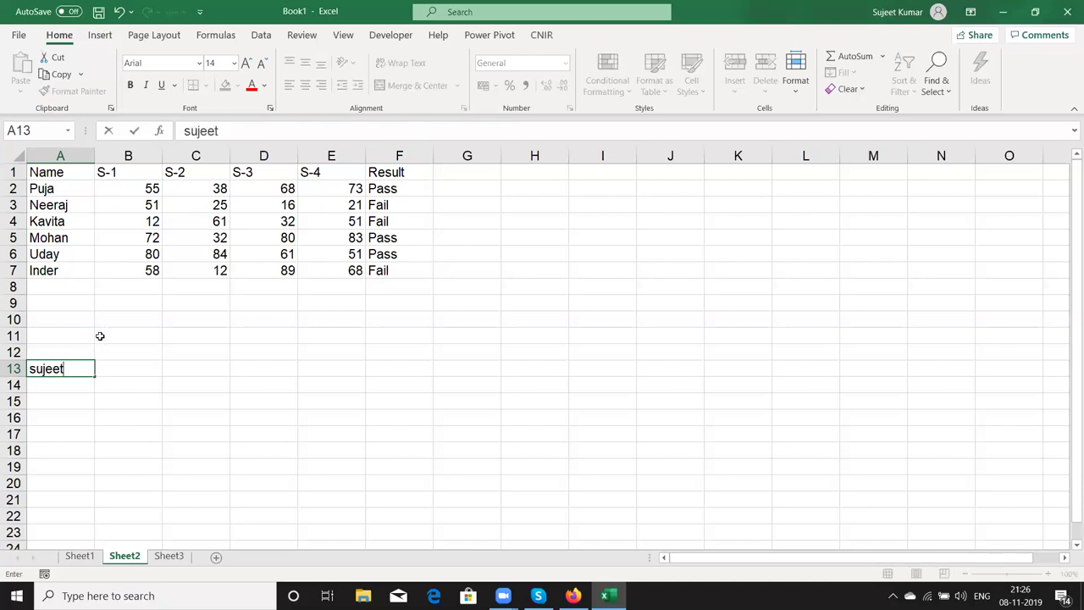
key(Escape)
text(Name)
key(Return)
text(Si)
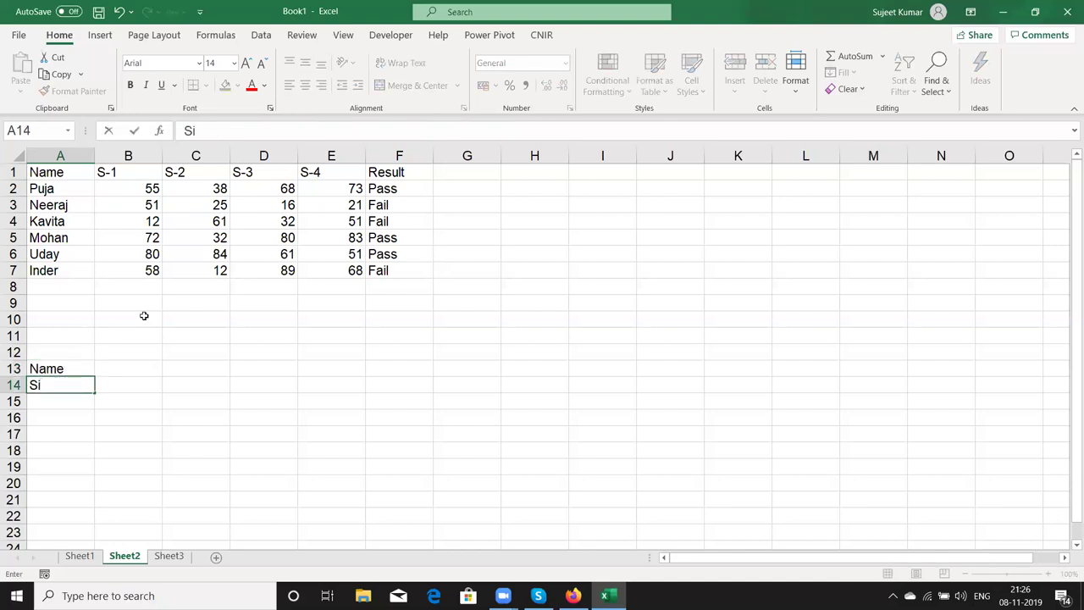
key(BackSpace)
text(ujeet)
key(Tab)
key(Up)
text(PAN)
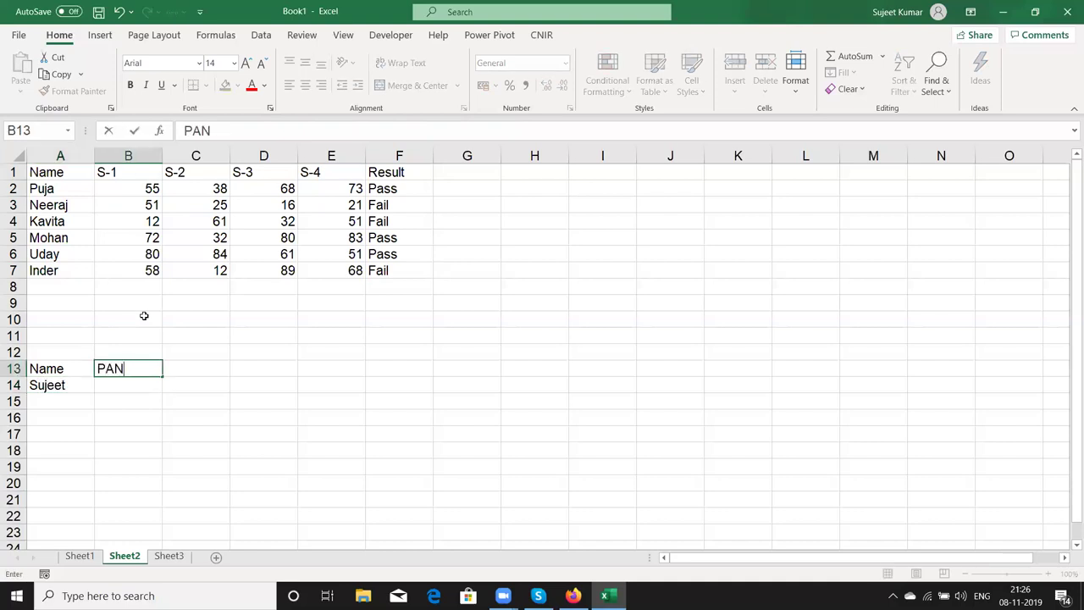
key(Tab)
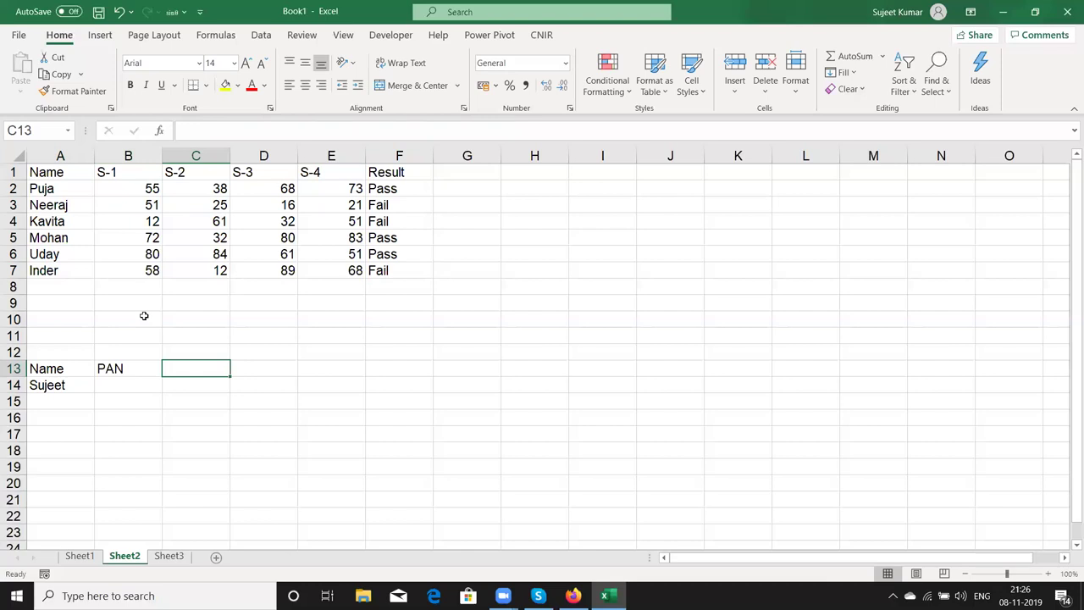
- Add the headers D L, Voter, UID, Pass and Status across C13:G13
text(Del)
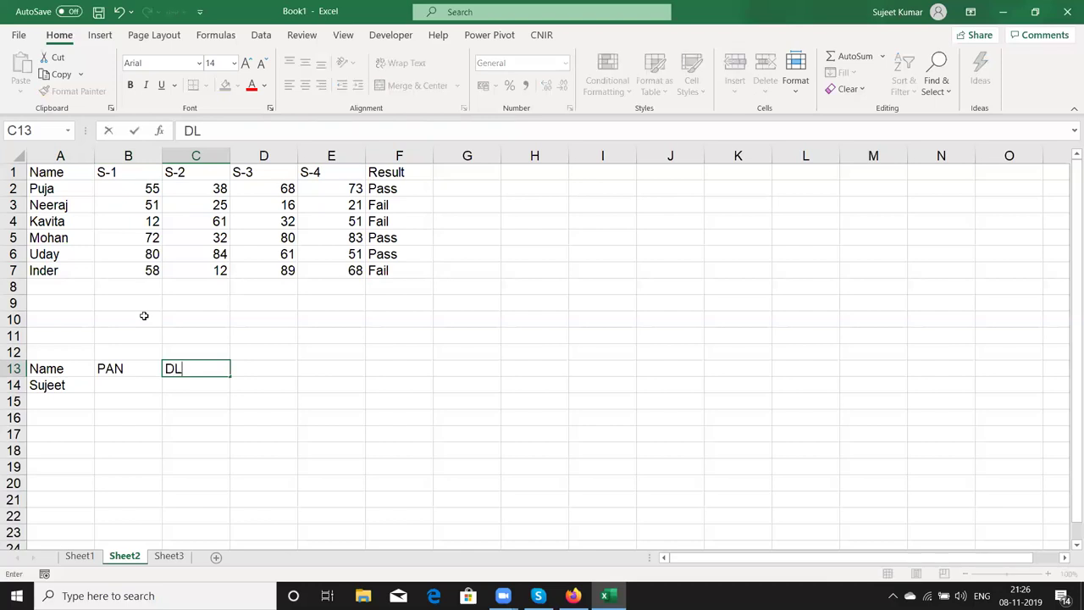
text(hi)
key(Tab)
key(Left)
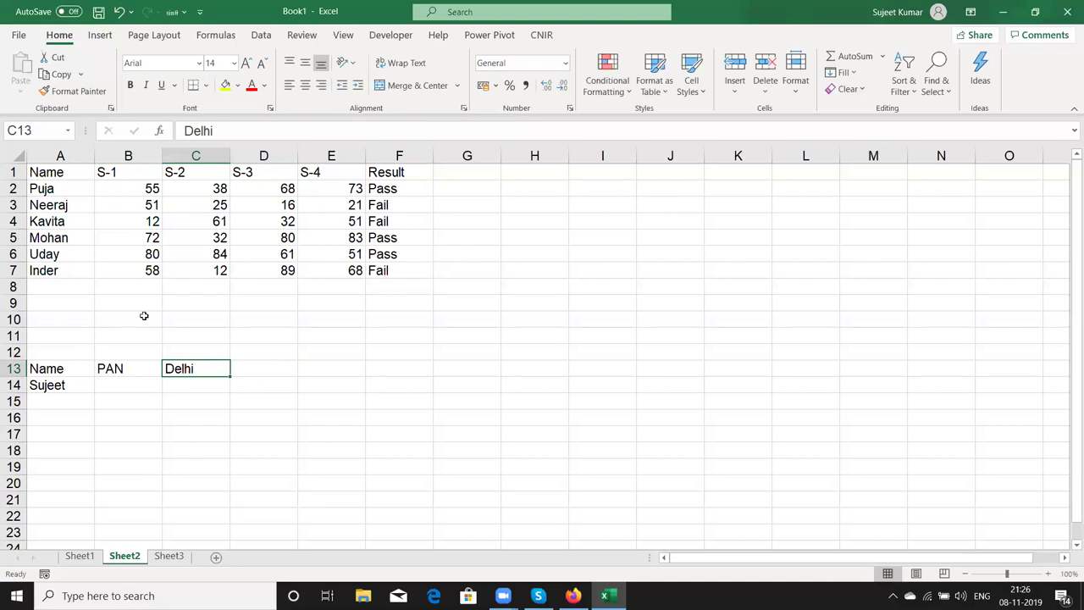
text(D L)
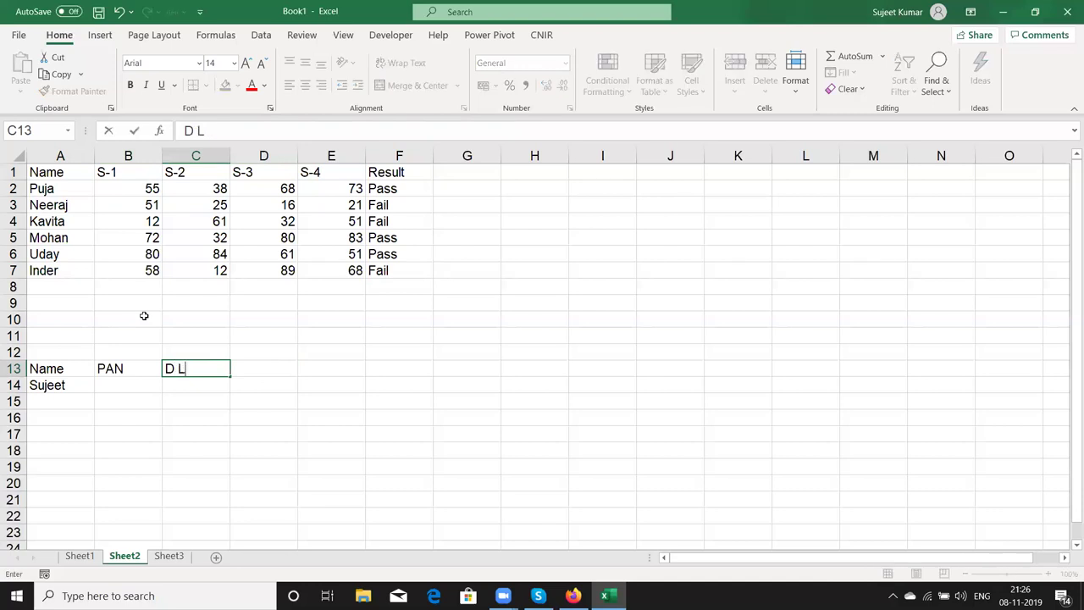
key(Tab)
text(Voter)
key(Tab)
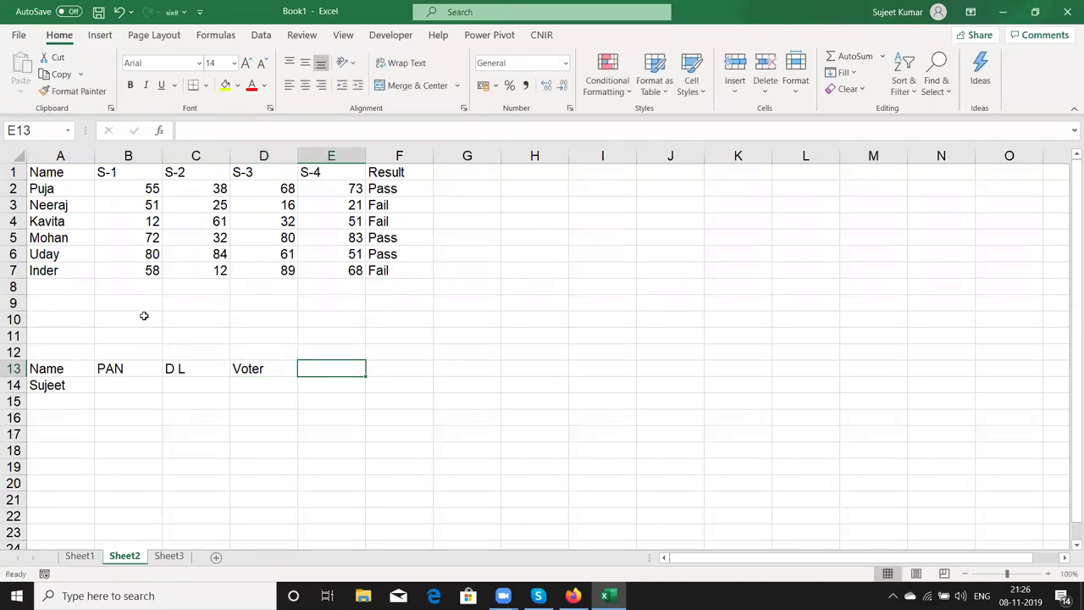
text(UID)
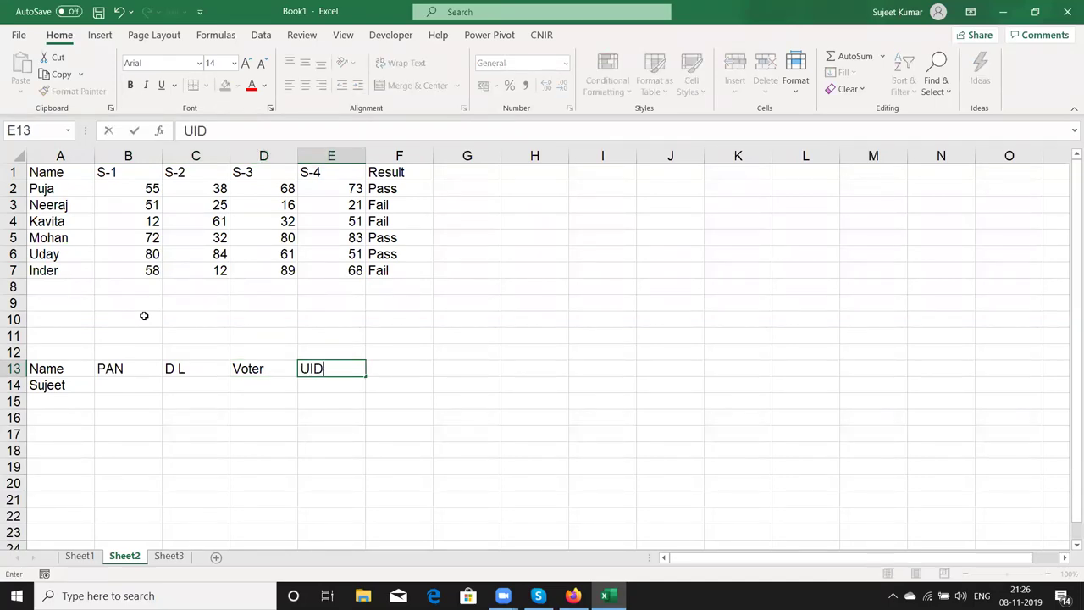
key(Tab)
text(PAss)
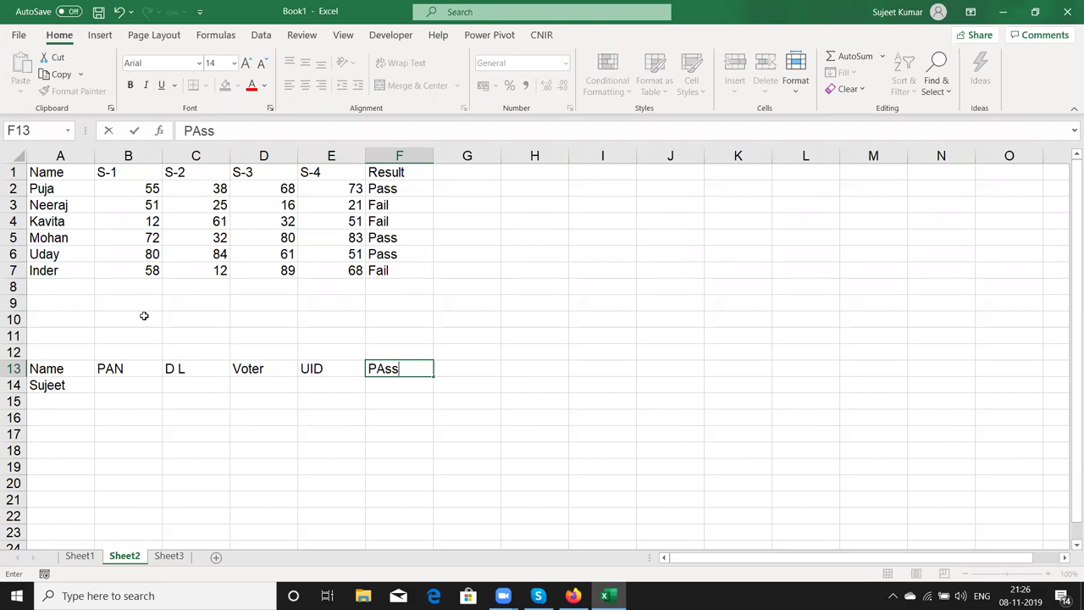
key(Return)
key(Up)
key(Right)
- Enter an uppercase Y in C14 under D L
key(Right)
key(Right)
key(Right)
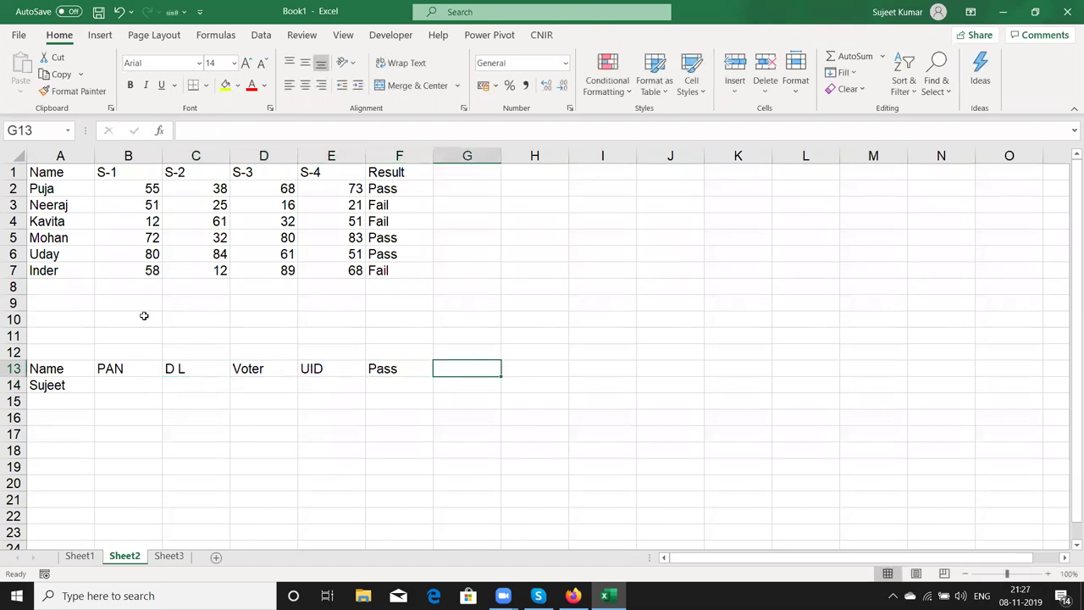
text(Status)
key(Return)
key(Left)
key(Left)
key(Left)
key(Left)
key(Left)
key(Left)
key(Right)
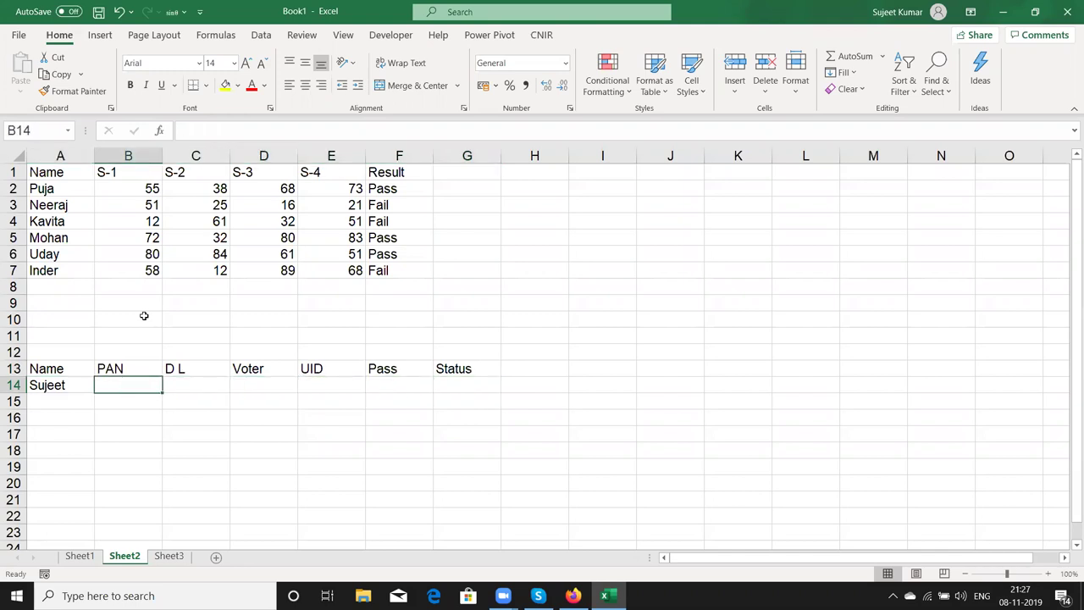
key(Left)
key(Down)
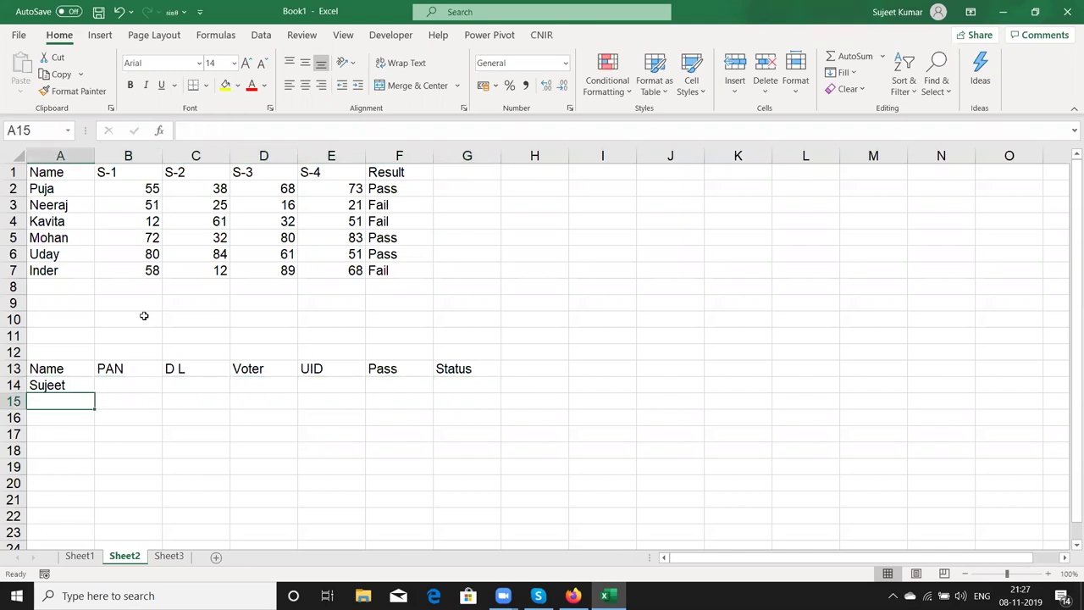
key(Up)
key(Right)
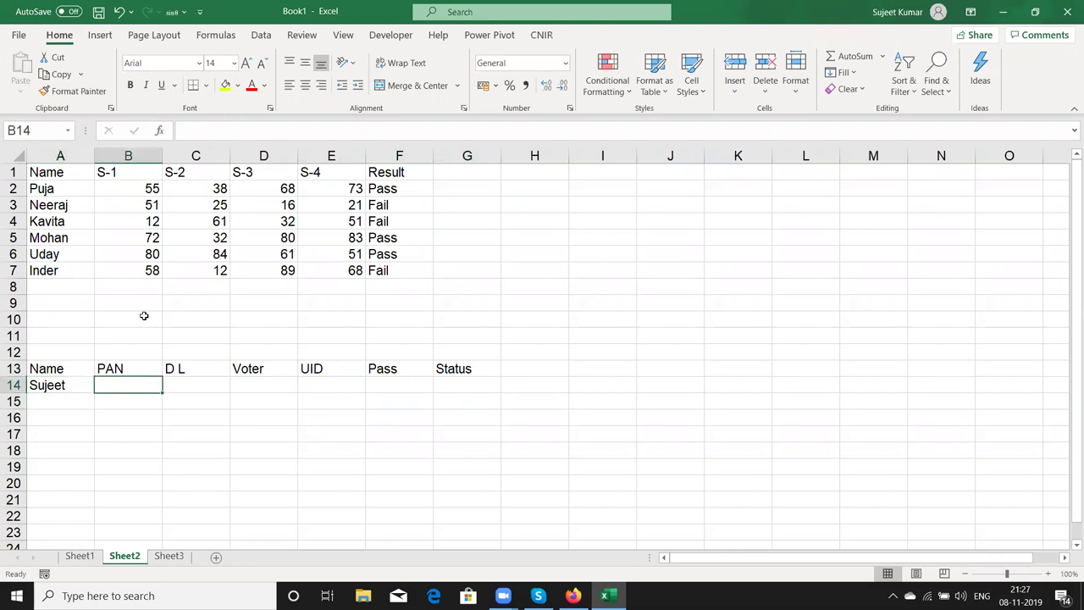
key(Right)
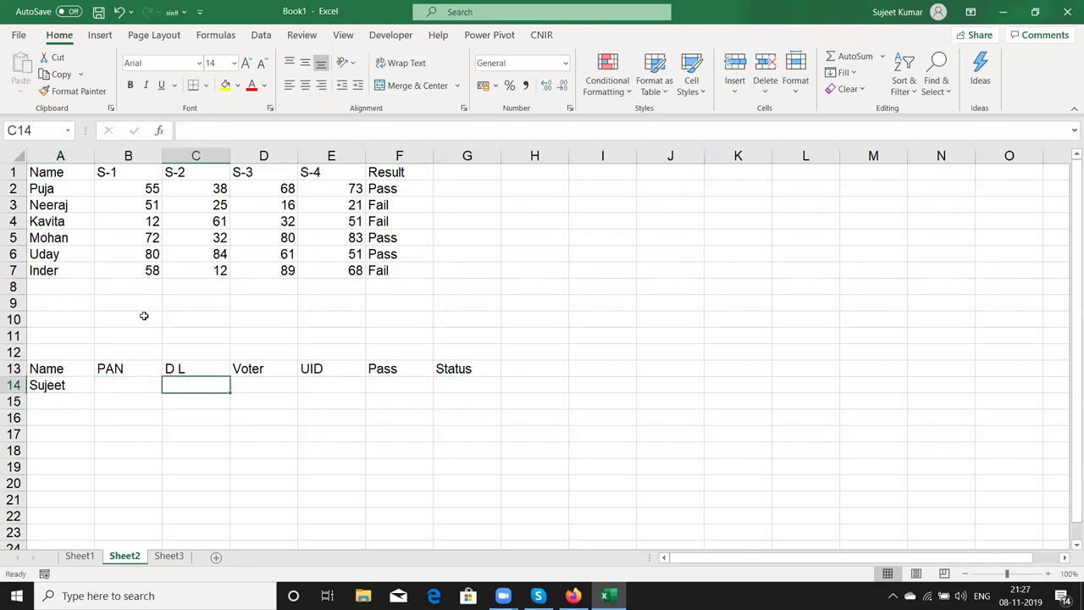
text(y)
key(BackSpace)
text(Y)
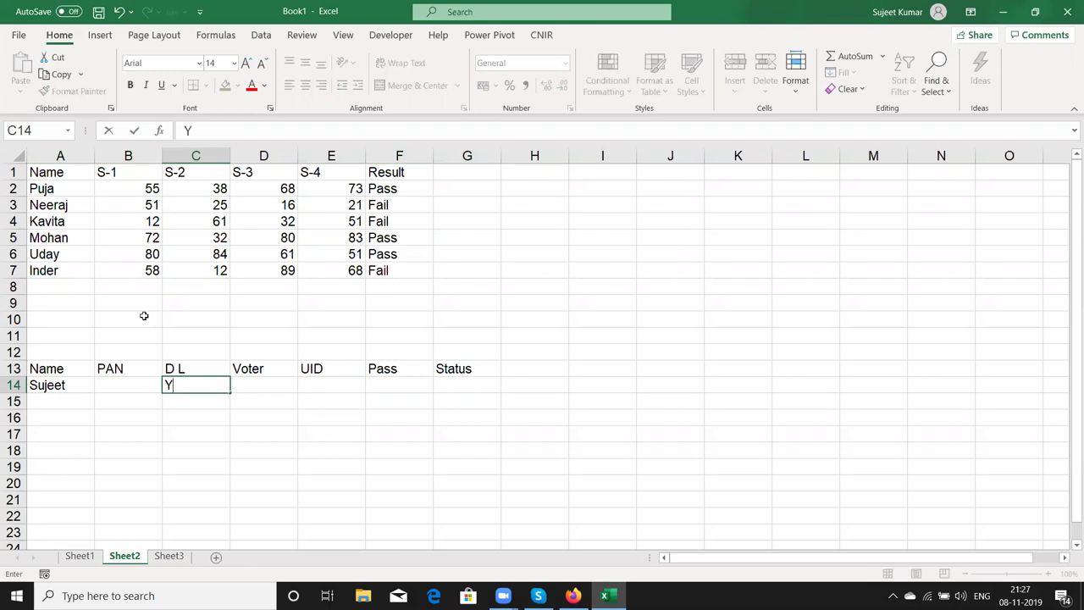
key(Right)
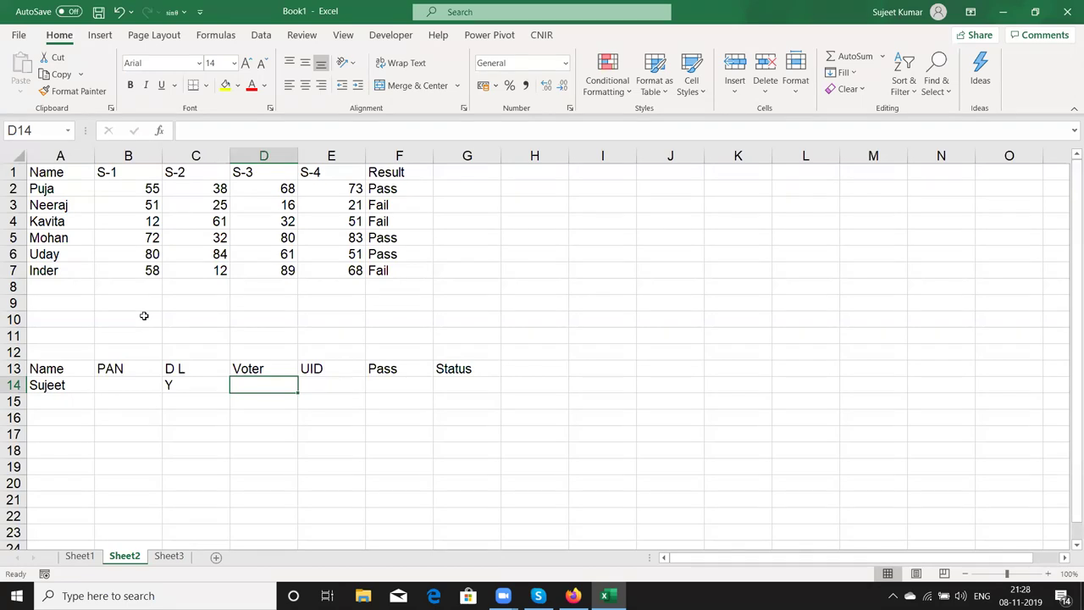
- Enter =OR(B14="Y",C14="Y",D14="Y",E14="Y",F14="Y") in G14, which returns TRUE
key(Right)
key(Right)
key(Right)
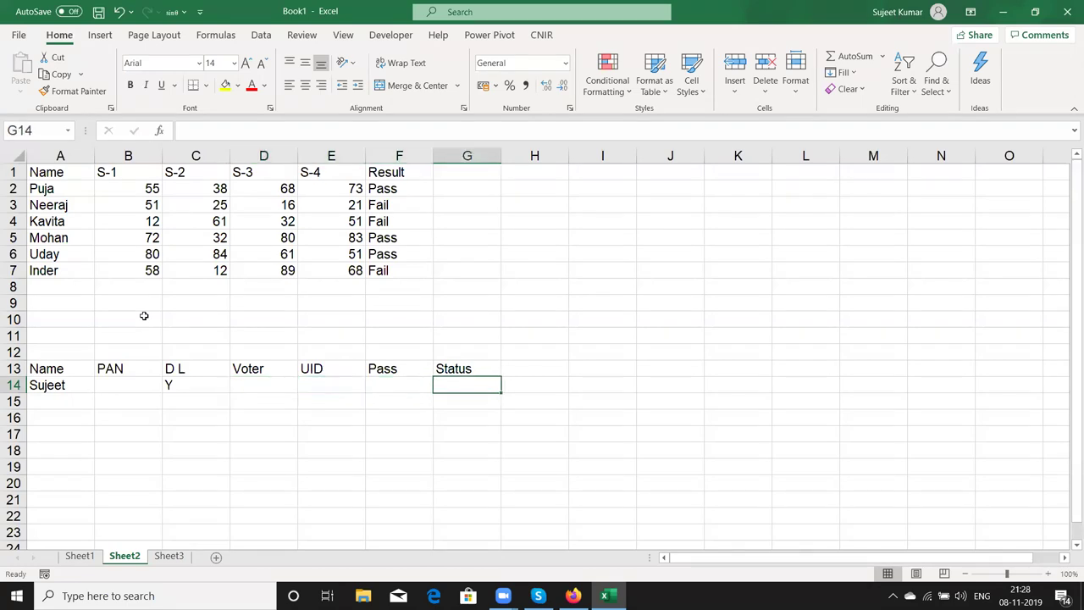
text(=OR()
key(Left)
key(Left)
key(Left)
key(Left)
text(="Y)
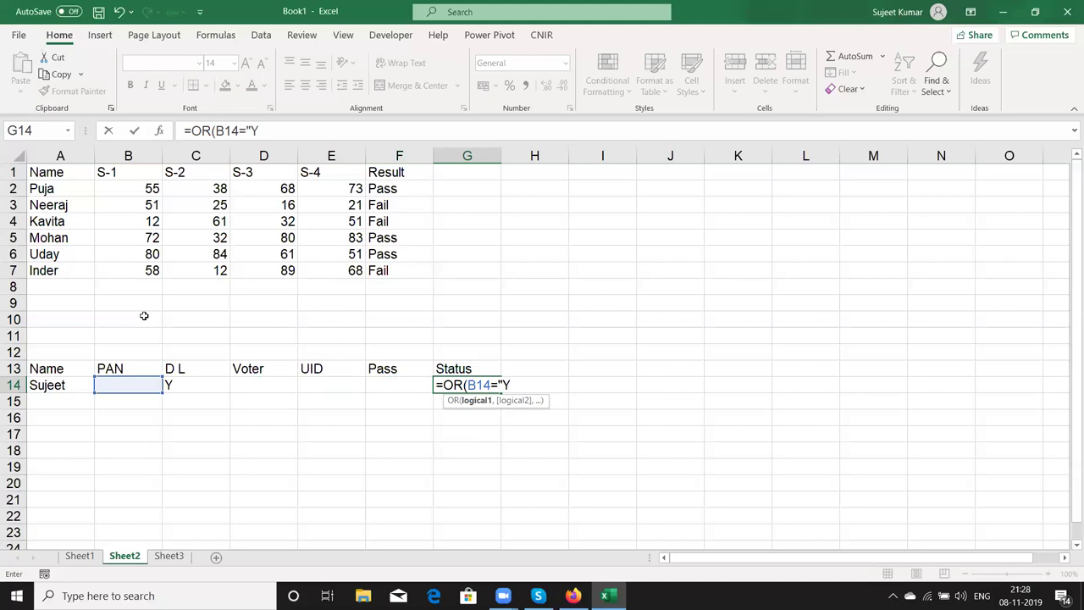
text(")
text(,)
key(Left)
key(Left)
key(Left)
key(Left)
text(="Y",)
key(Left)
key(Left)
key(Left)
key(Left)
key(Right)
text(="Y",)
key(Left)
key(Left)
text(="Y",)
key(Left)
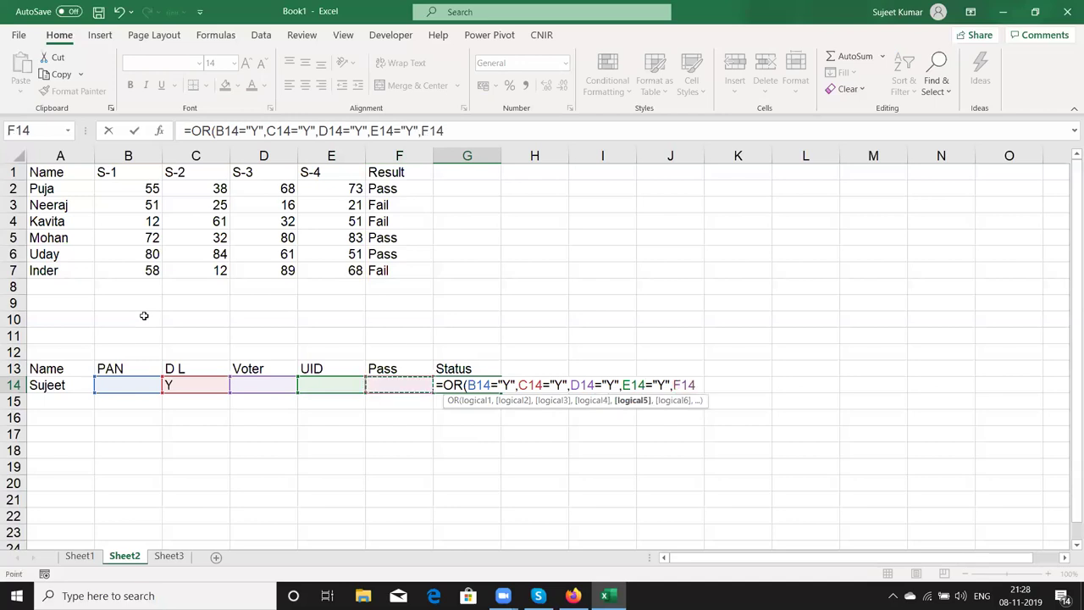
text(="Y)
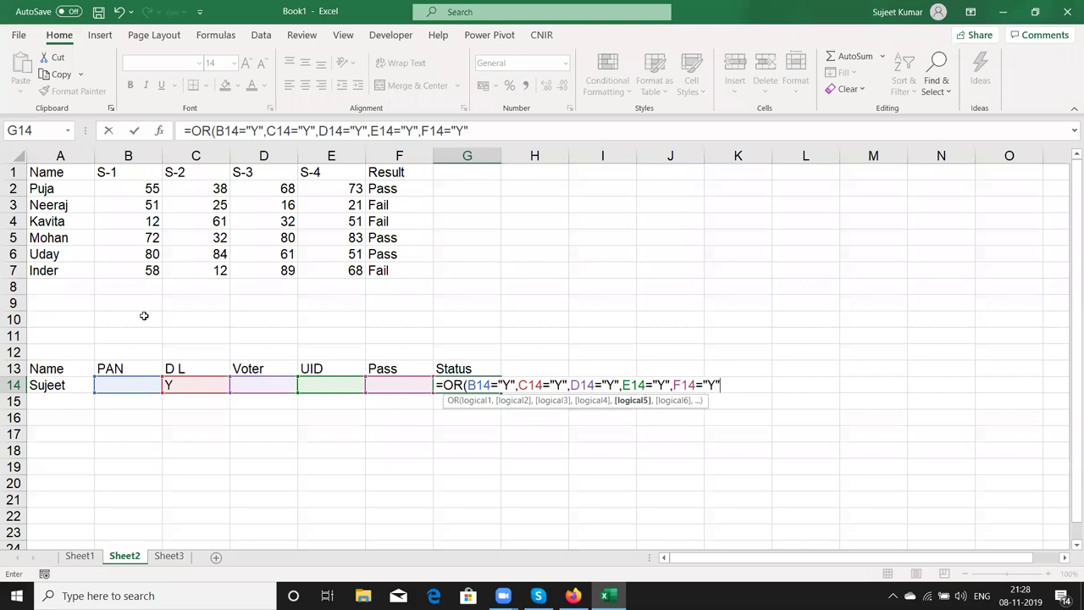
text("))
key(Return)
key(Up)
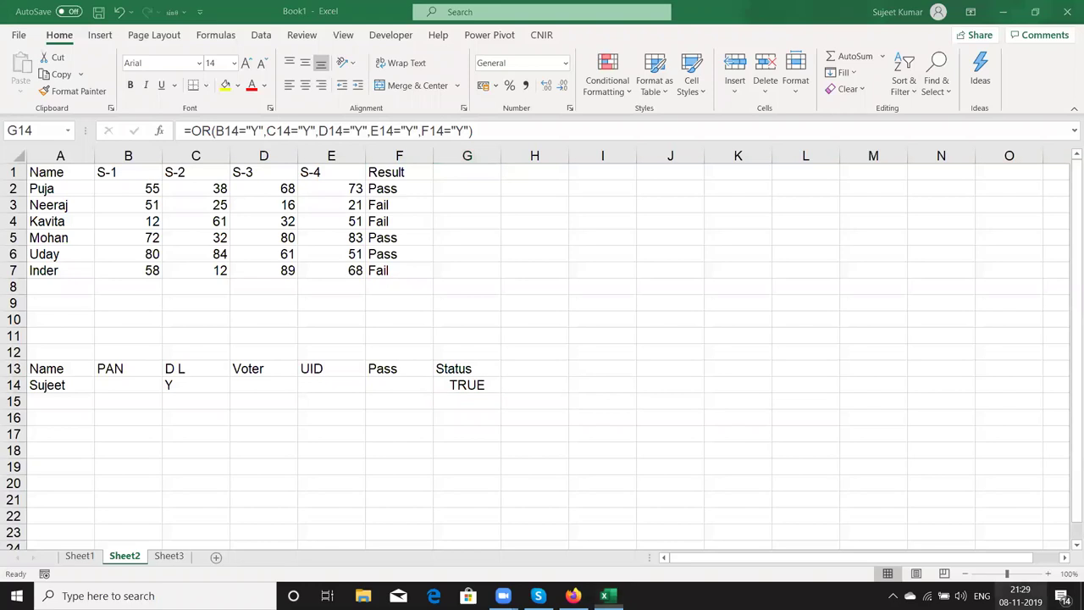
- Dismiss the date and time panel, then inspect G14's OR formula without changing it
click(1020, 596)
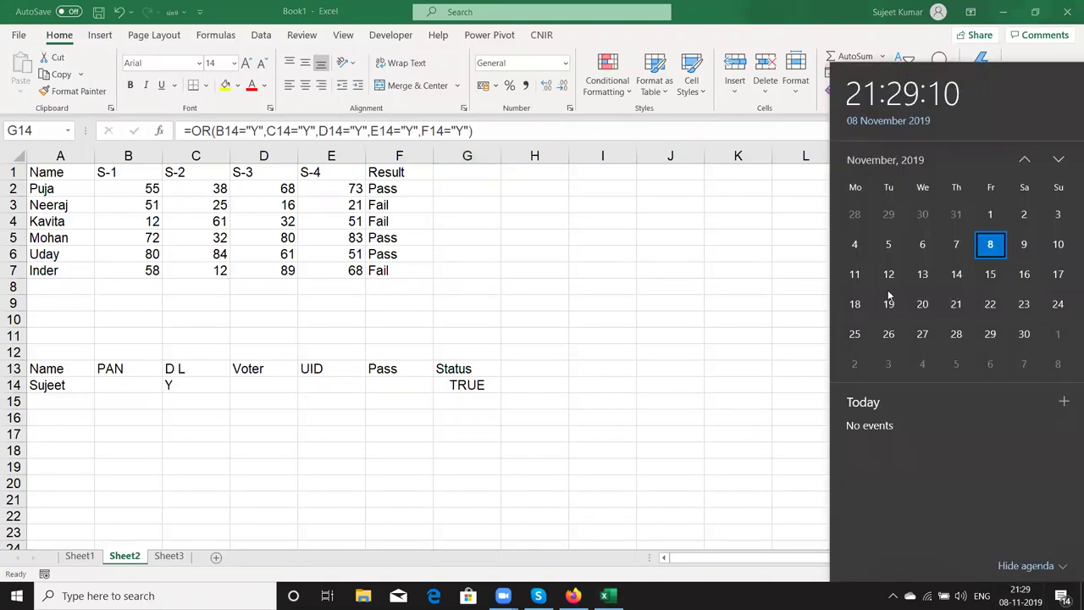
click(603, 338)
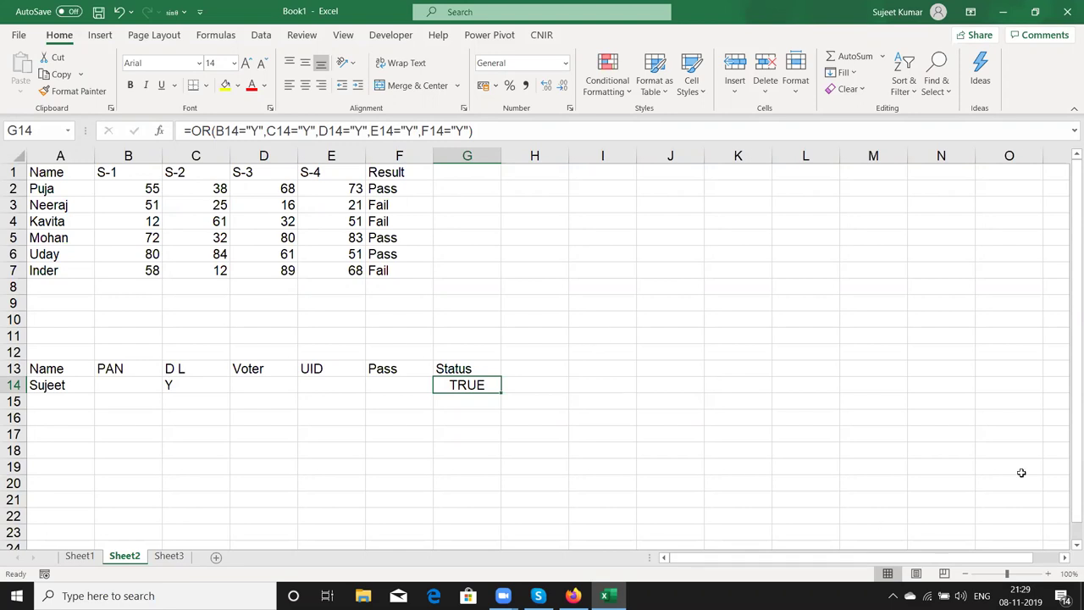
click(61, 397)
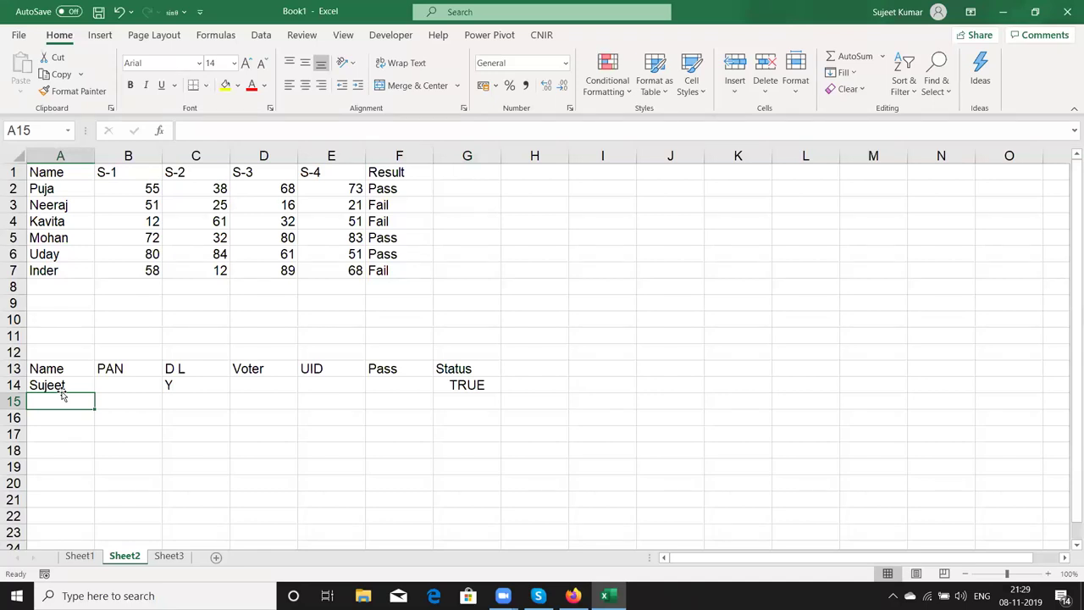
double_click(457, 383)
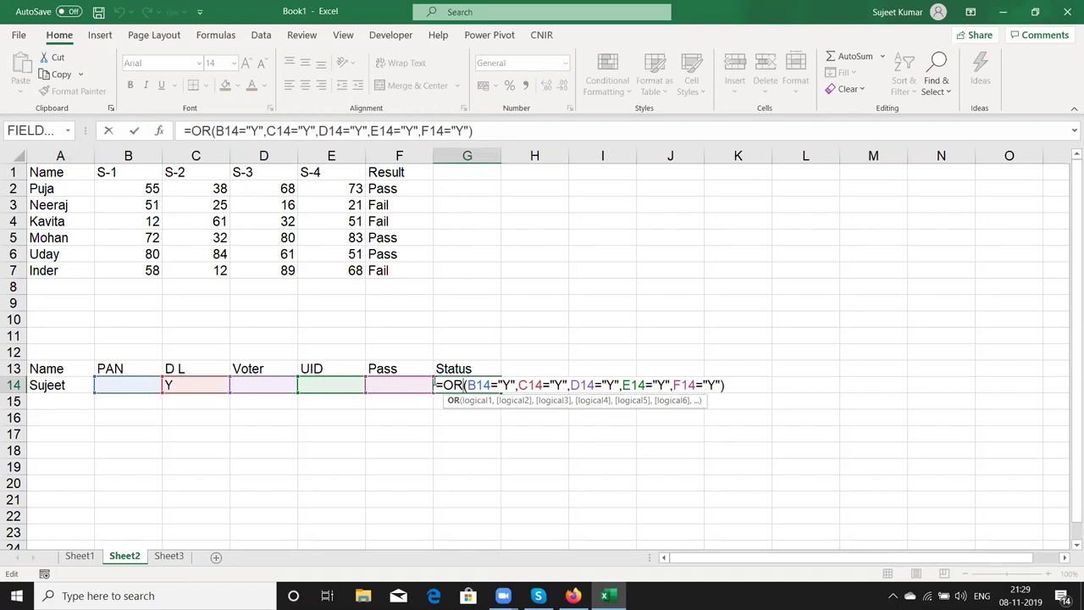
key(Escape)
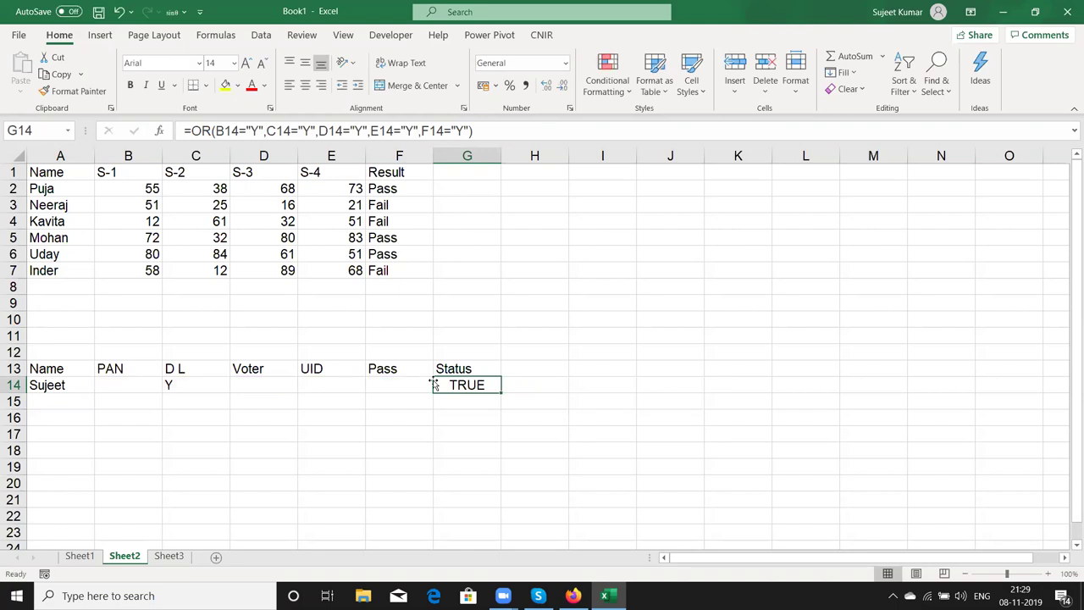
click(144, 434)
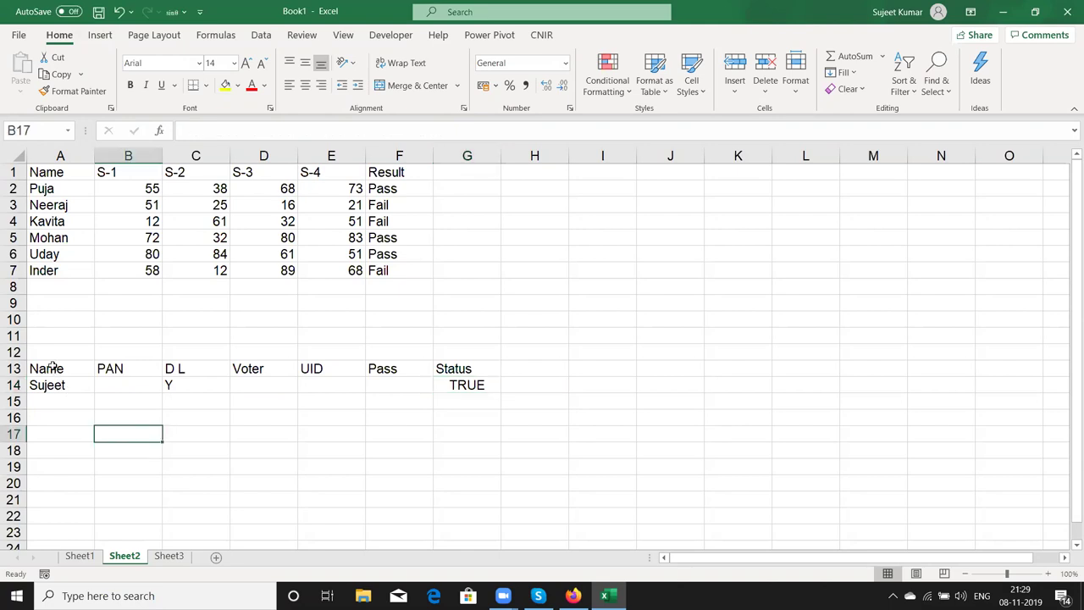
- Copy the Name-to-UID block A13:E14 into rows 17–18
drag(52, 367, 312, 382)
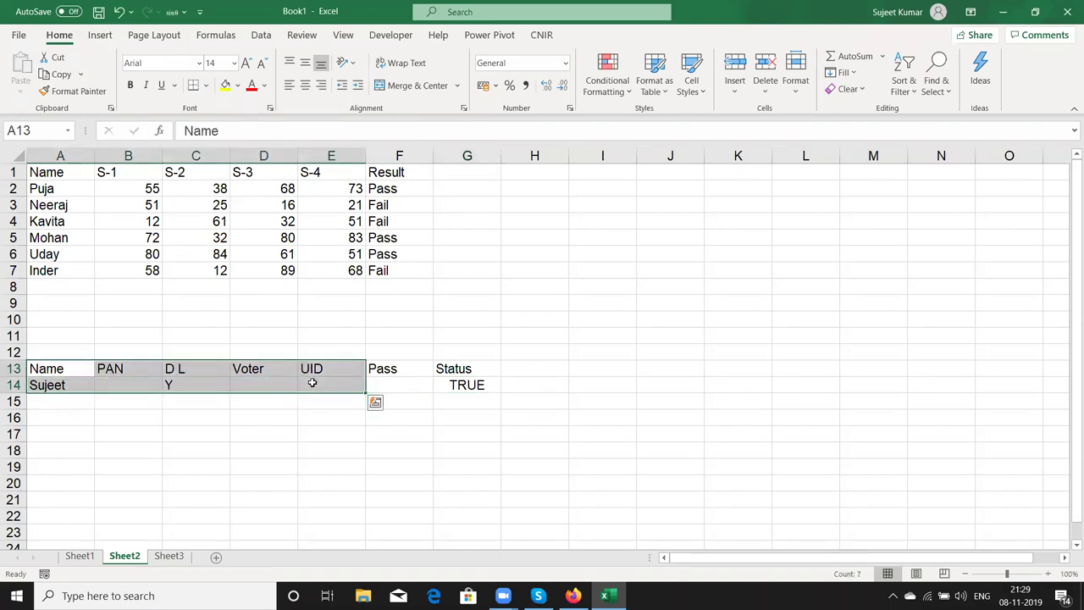
key(ctrl+c)
click(48, 434)
key(ctrl+v)
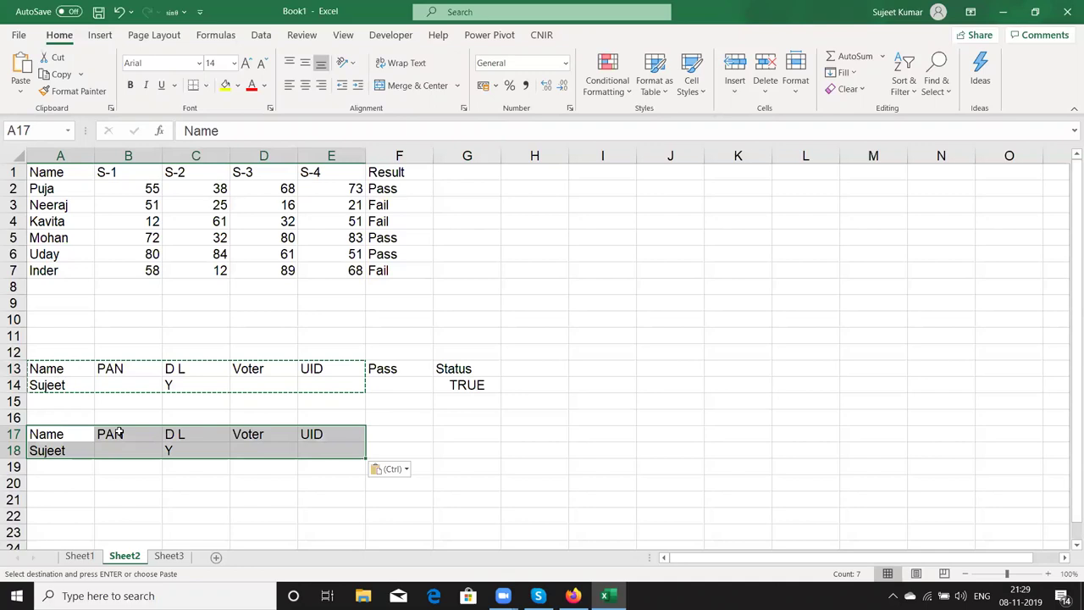
scroll(121, 433, down, 1)
- Fill the copied PAN heading in B17 yellow
click(113, 383)
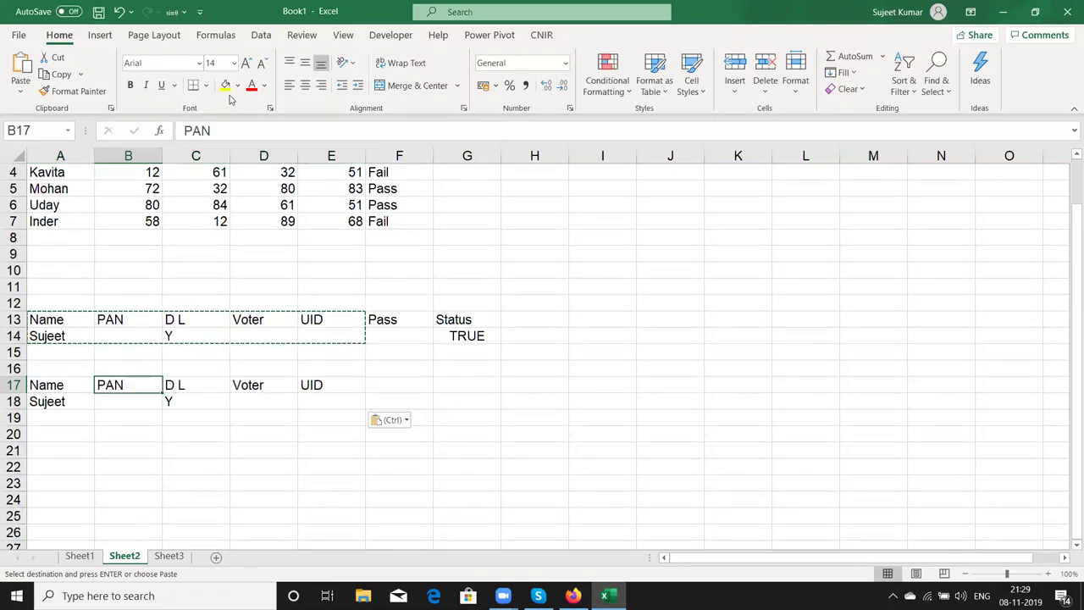
click(225, 85)
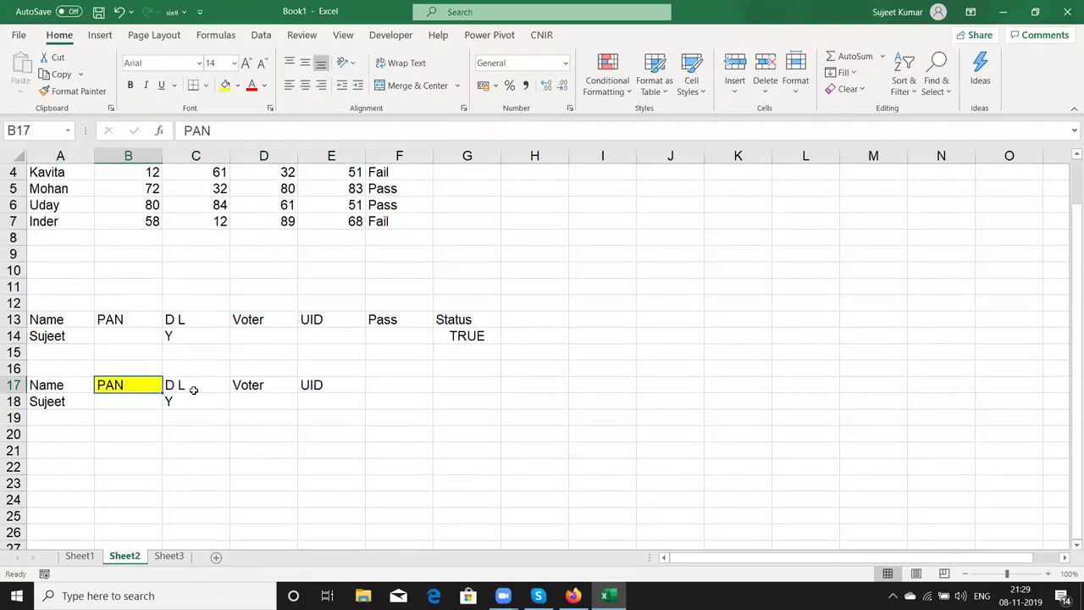
drag(220, 383, 312, 386)
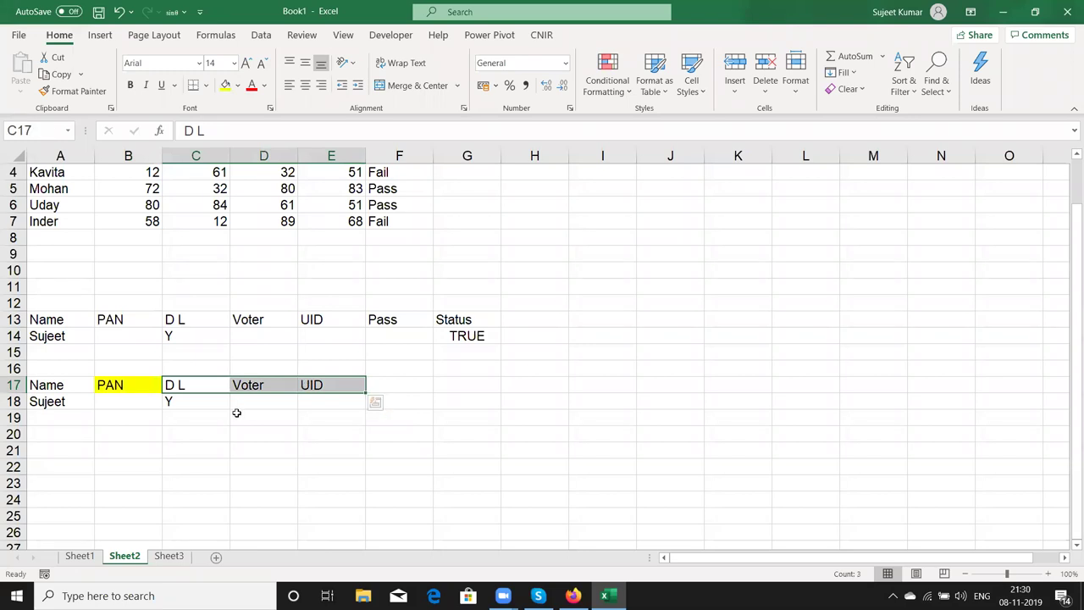
click(135, 400)
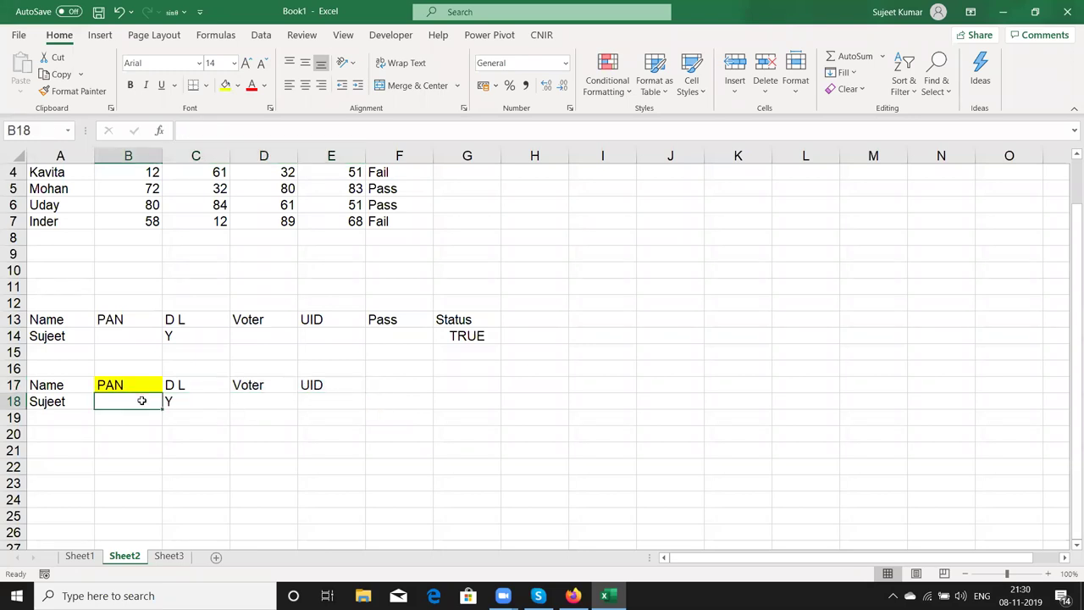
drag(180, 384, 312, 383)
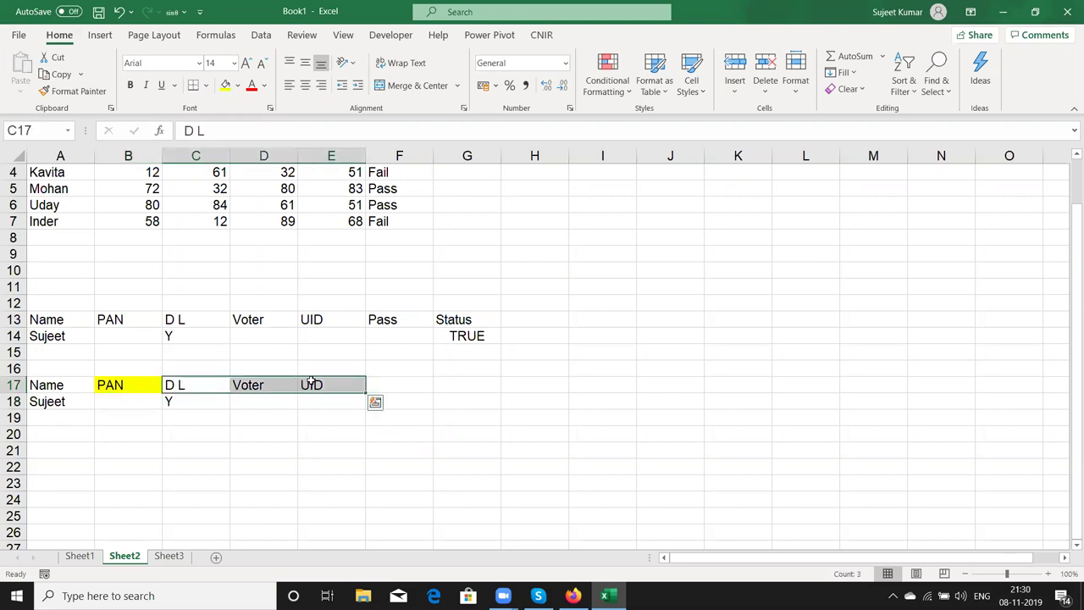
click(416, 398)
- Enter =AND(B18="Y",OR(C18="Y",D18="Y",E18="Y")) in F18 and accept Excel's parenthesis correction
text(=)
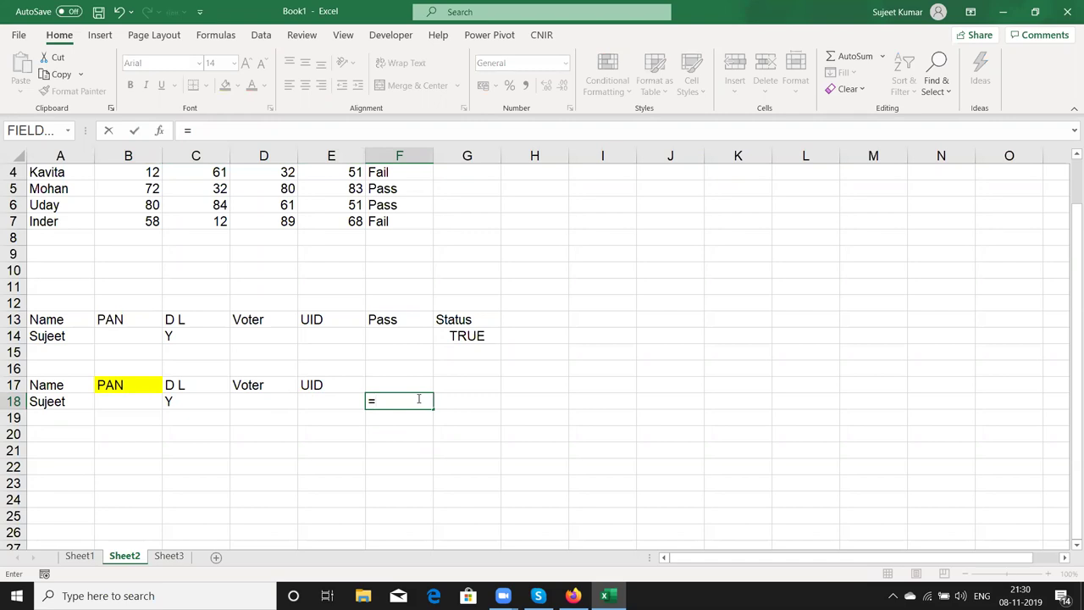
text(AND)
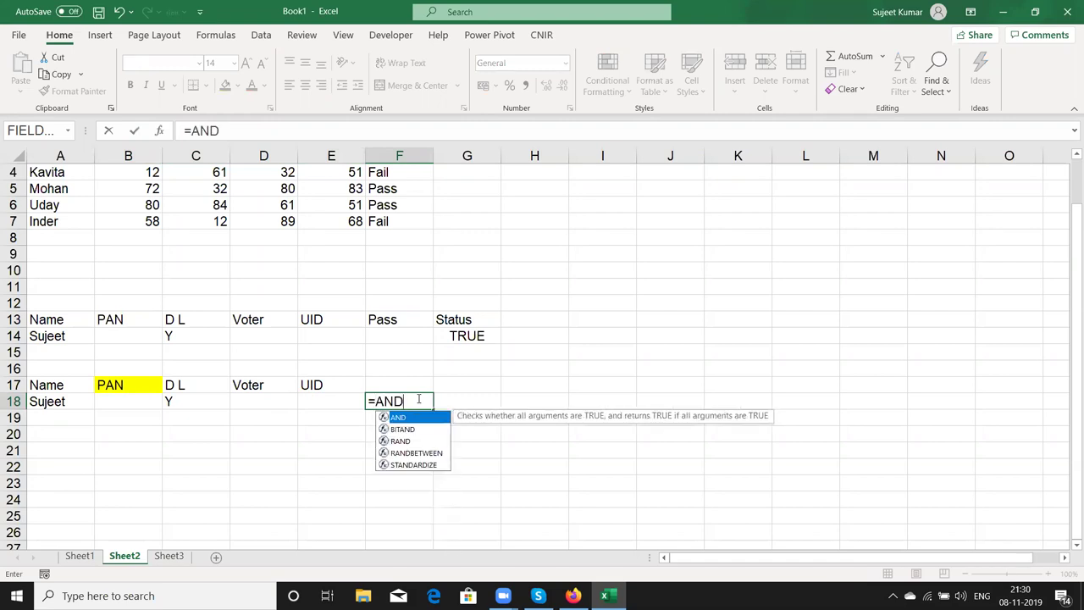
text(()
click(151, 400)
text(="Y",)
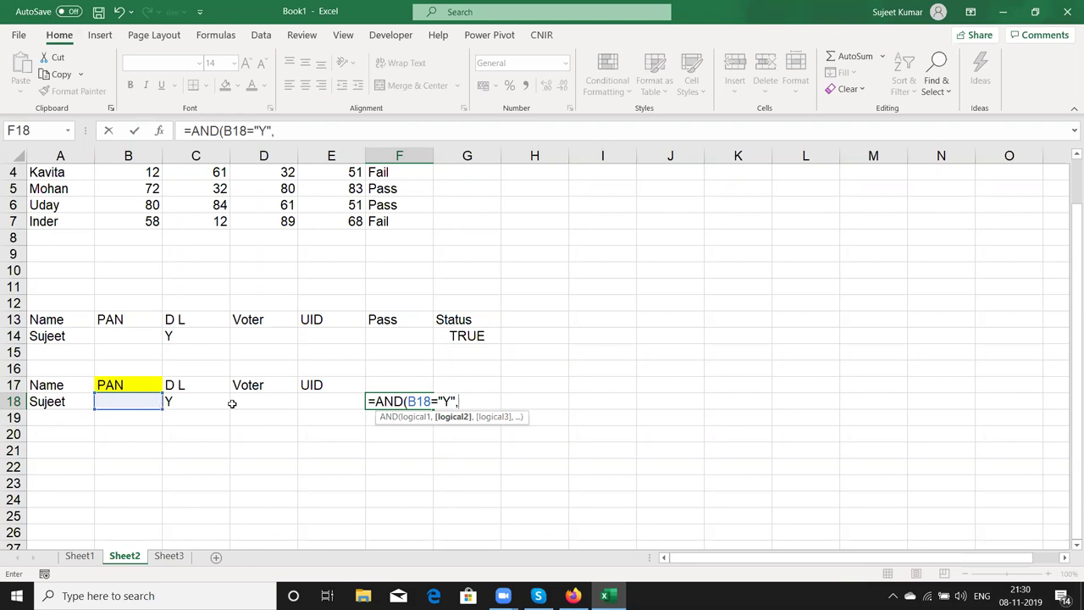
text(OR()
click(197, 402)
text(="Y",)
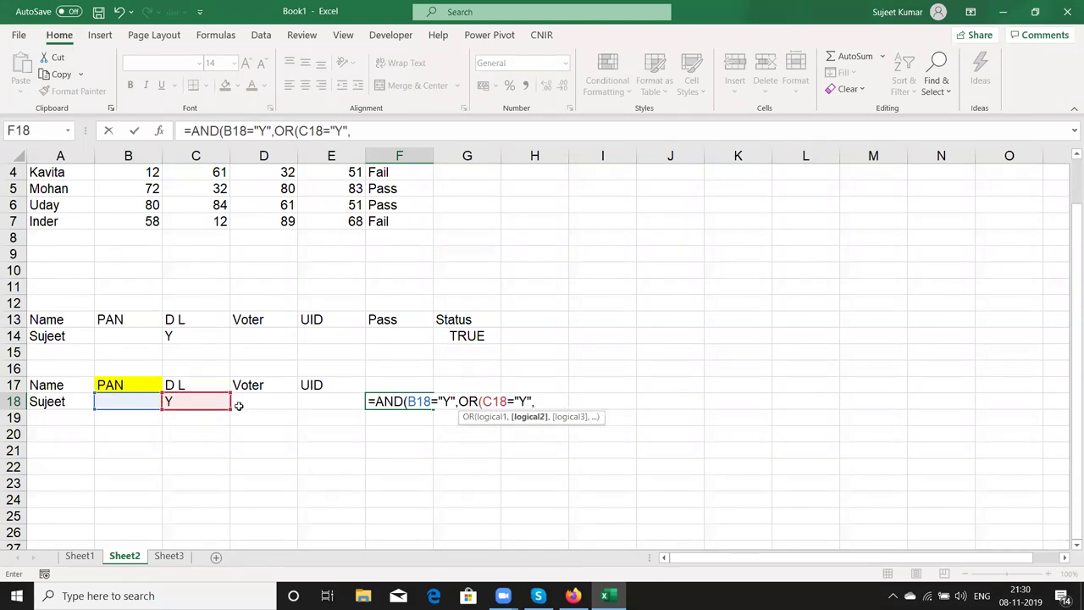
click(252, 402)
text(="Y",)
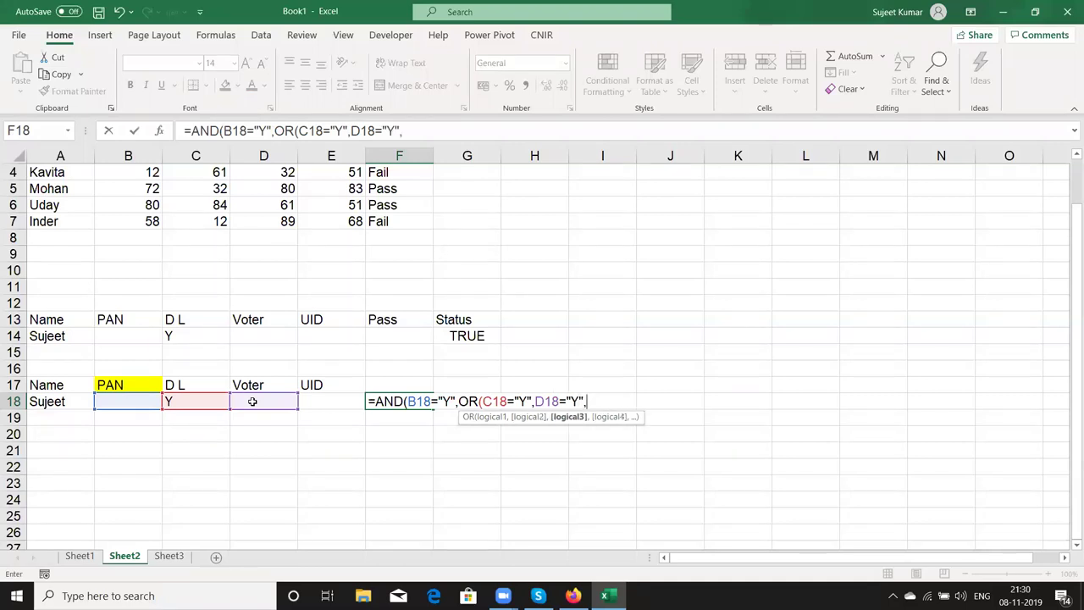
click(333, 401)
text(="Y"))
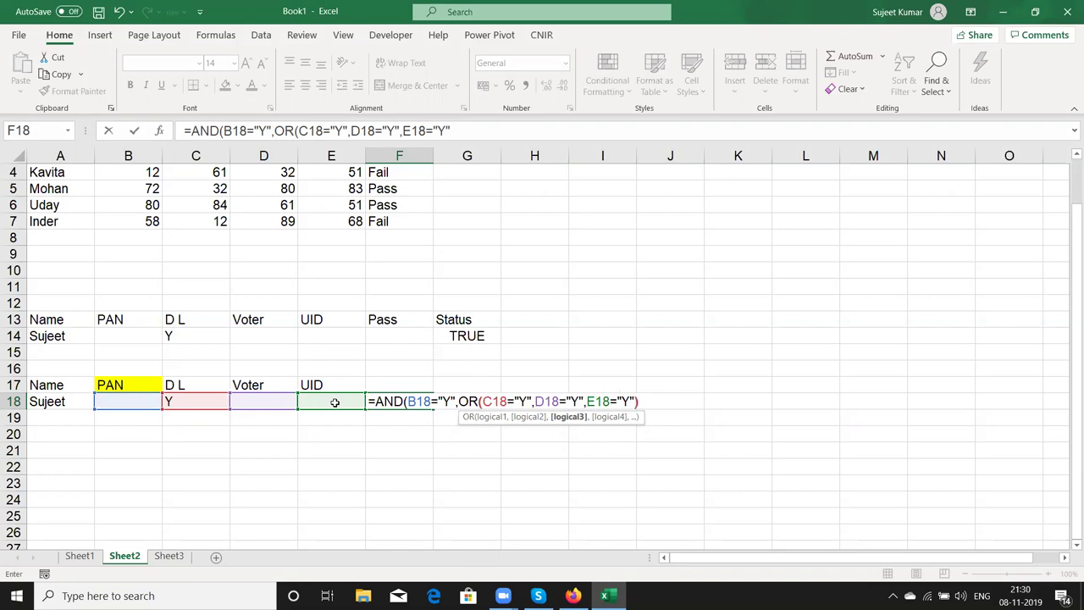
key(Return)
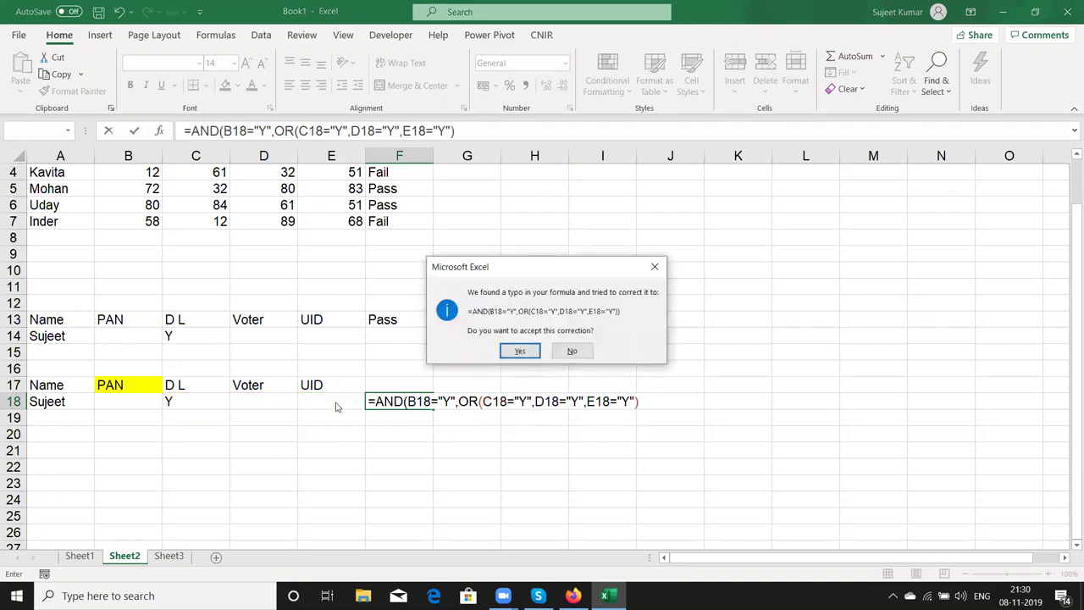
key(Return)
- Enter y under PAN in B18 so F18 changes to TRUE
key(Up)
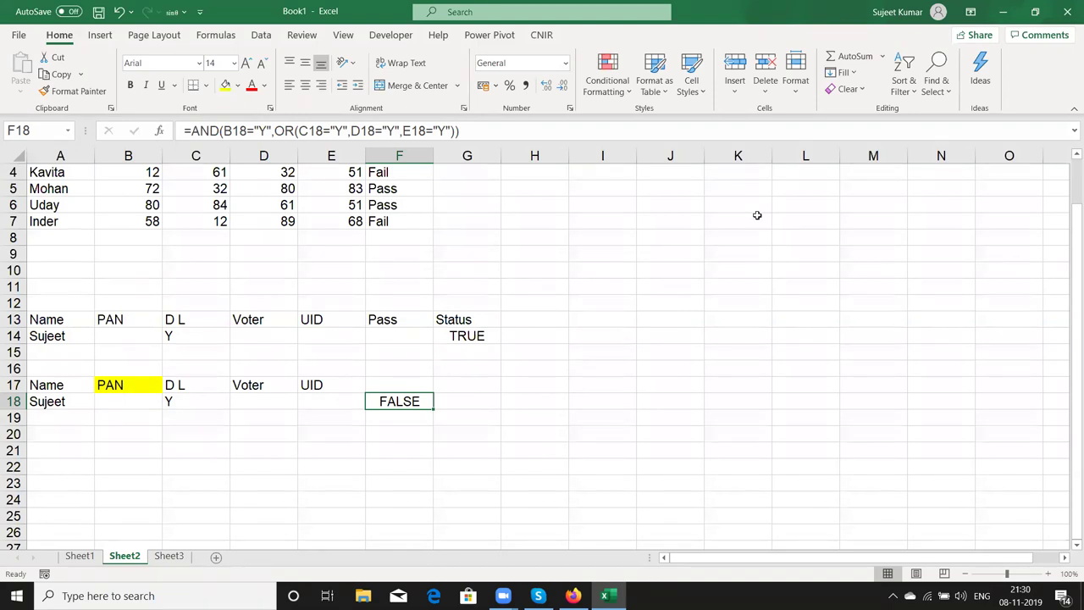
click(125, 402)
text(y)
key(Return)
- Start G2's formula as COUNTIF(B2:E2,">= and remove the mistyped 20 threshold
click(413, 402)
scroll(514, 303, up, 1)
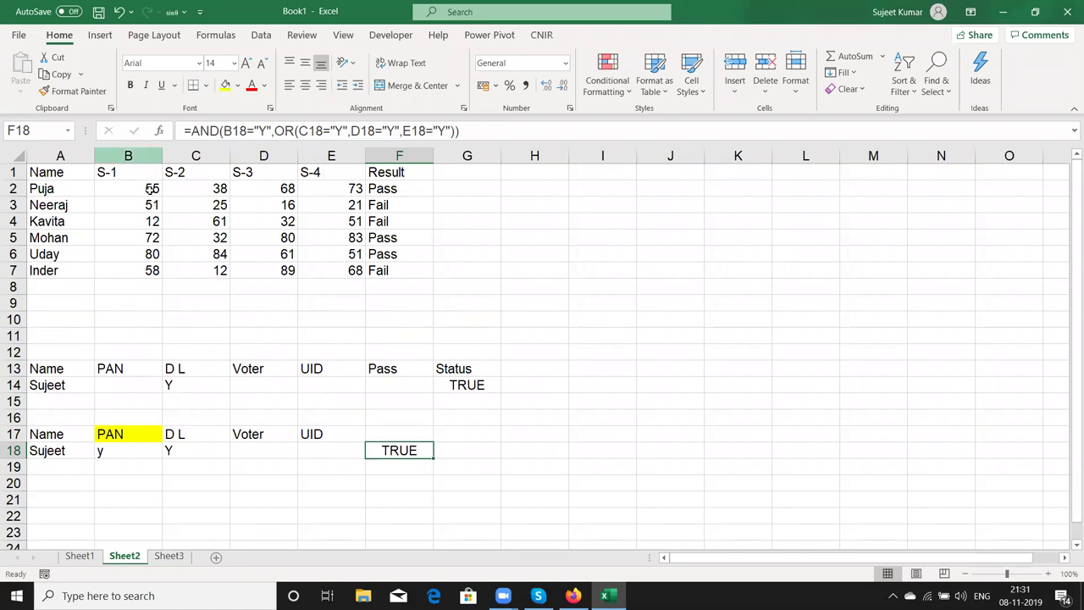
drag(148, 189, 312, 179)
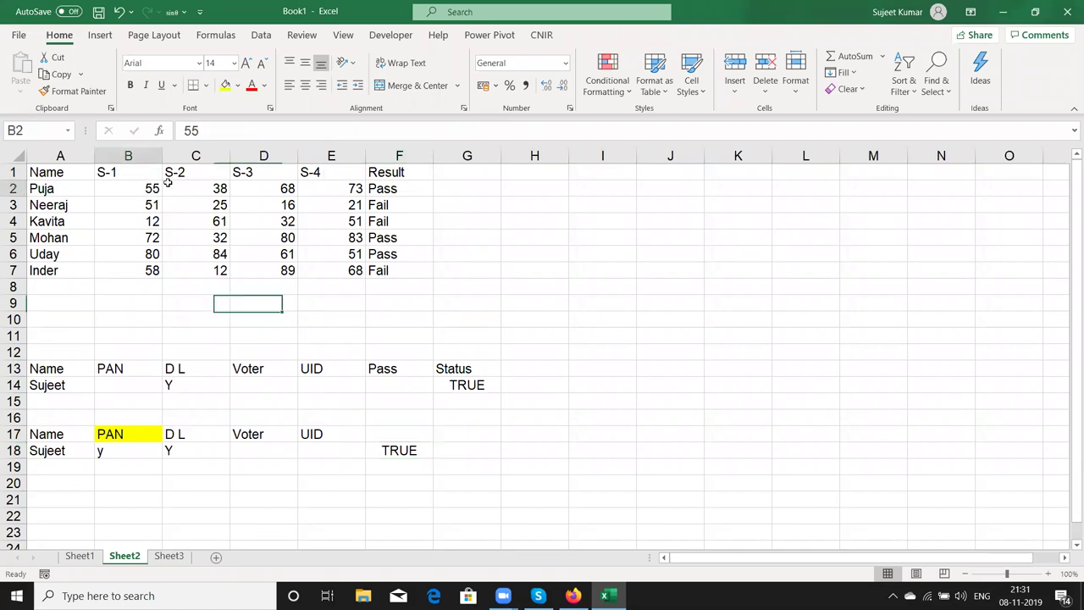
click(467, 188)
text(=CO)
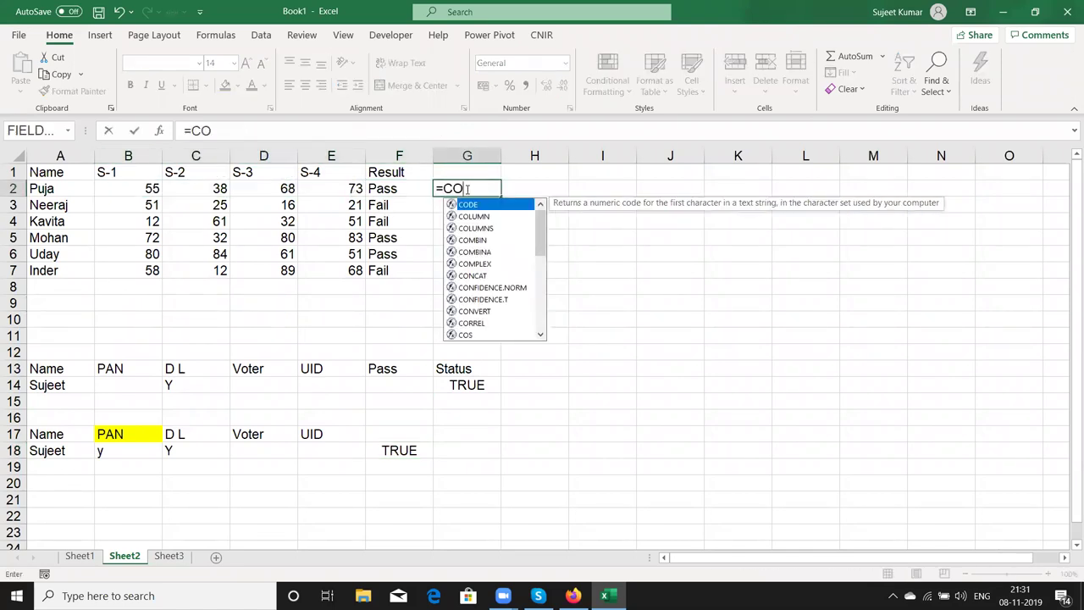
text(U)
key(Down)
key(Down)
key(Down)
key(Tab)
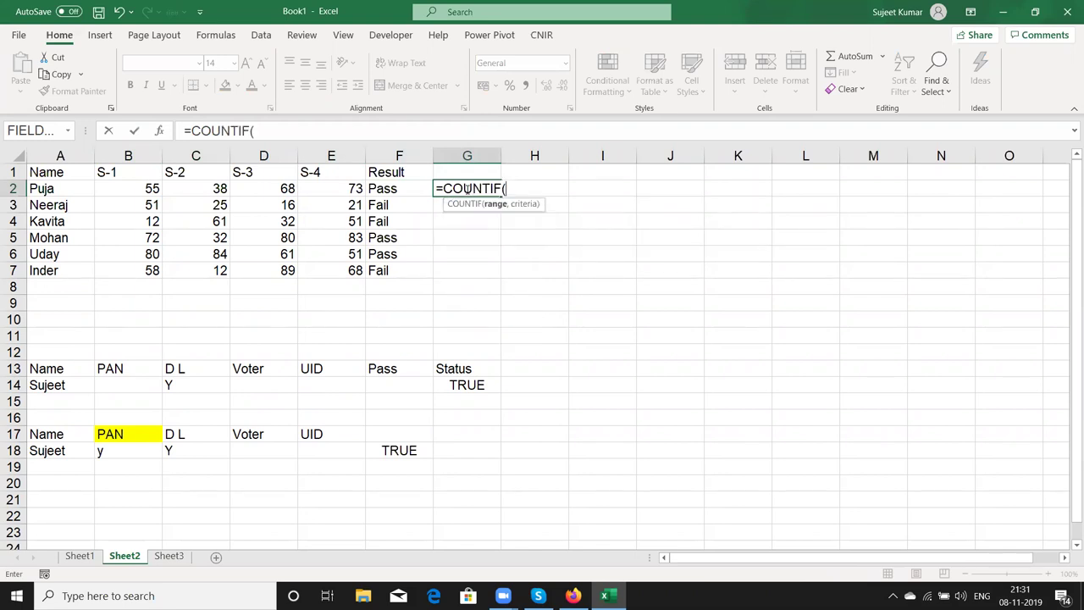
key(Left)
key(Left)
key(shift+Left)
key(shift+Left)
key(shift+Left)
text(,">=20)
key(BackSpace)
key(BackSpace)
- Complete G2 as =IF(COUNTIF(B2:E2,">=30")=4,"Pass","Fail"), which shows Pass
text(30"))
key(Return)
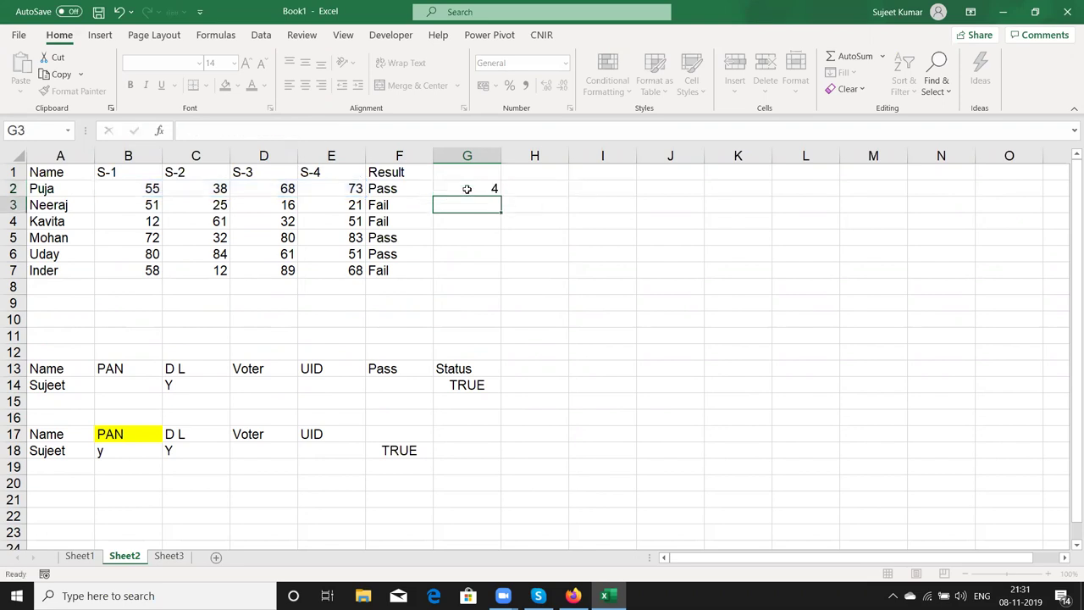
click(467, 188)
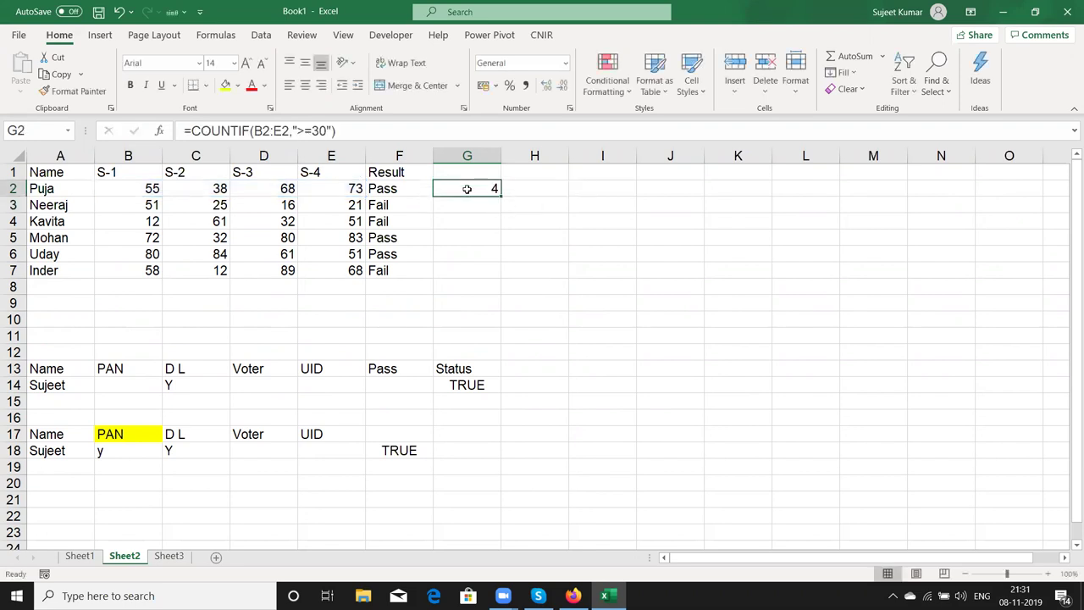
click(191, 130)
text(IF()
click(363, 132)
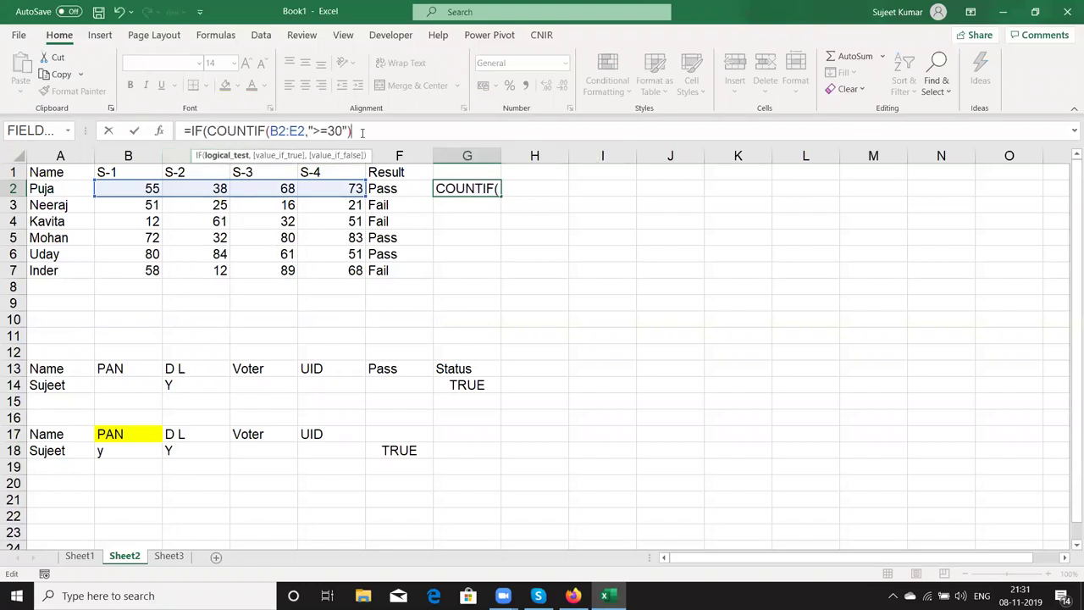
text(=4,"Pa)
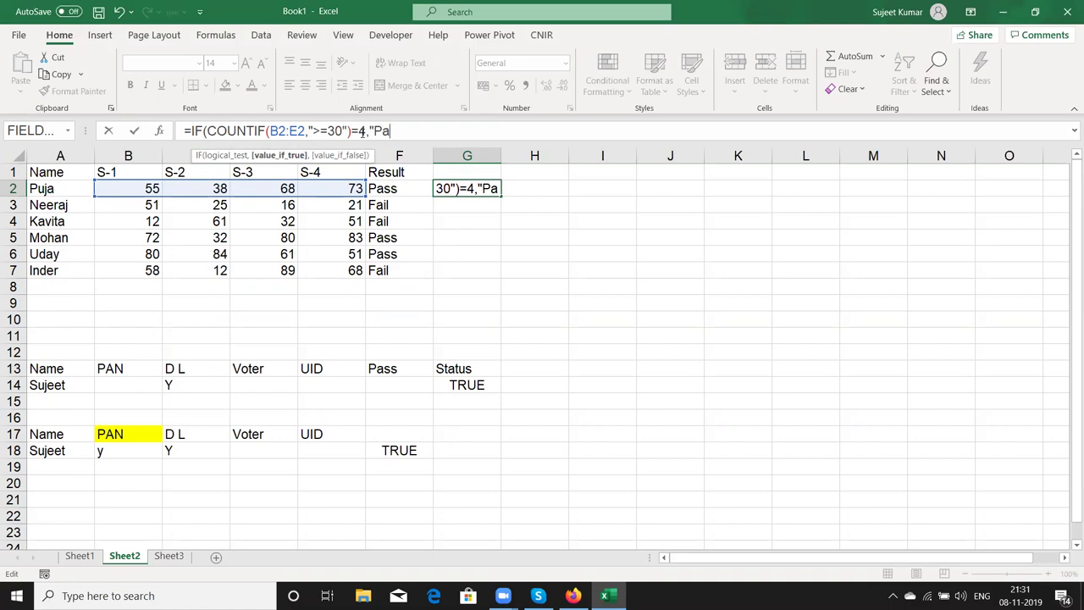
text(ss","P)
key(BackSpace)
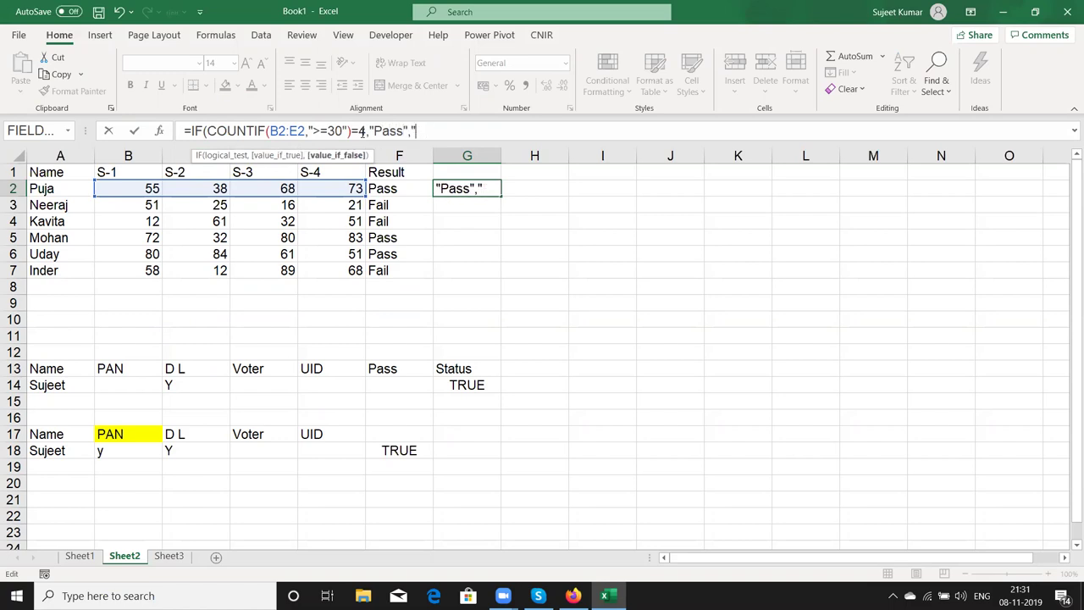
text(Fail)
text("))
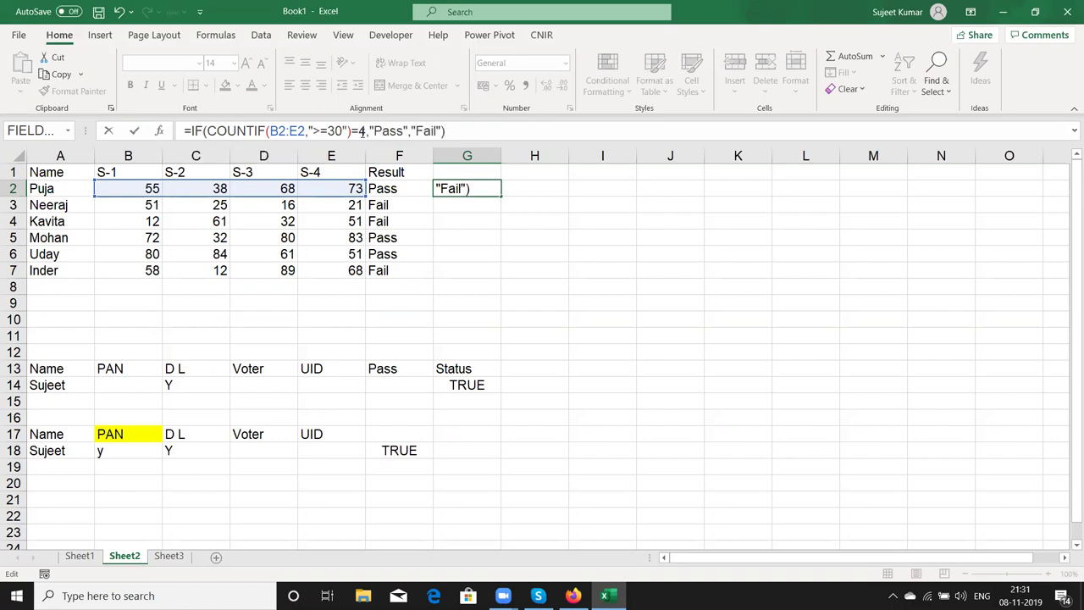
key(Return)
key(Up)
key(Left)
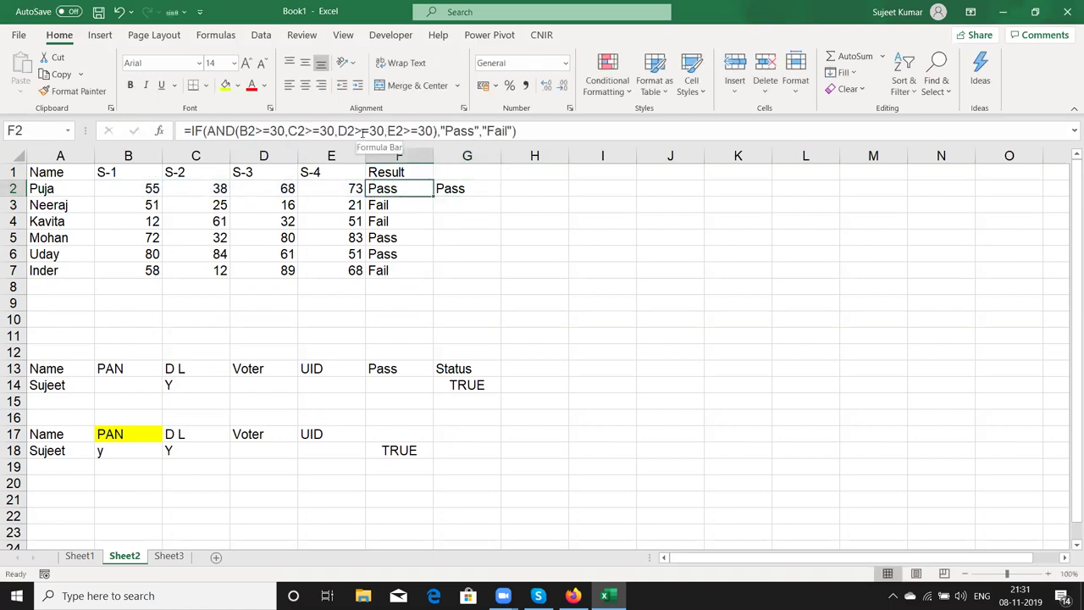
key(Right)
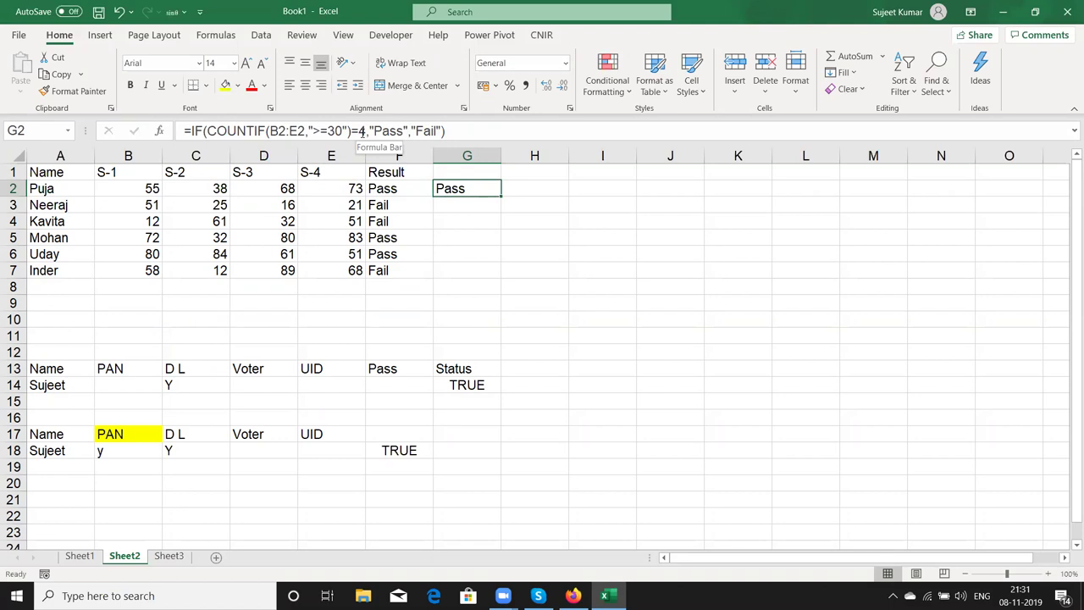
click(362, 131)
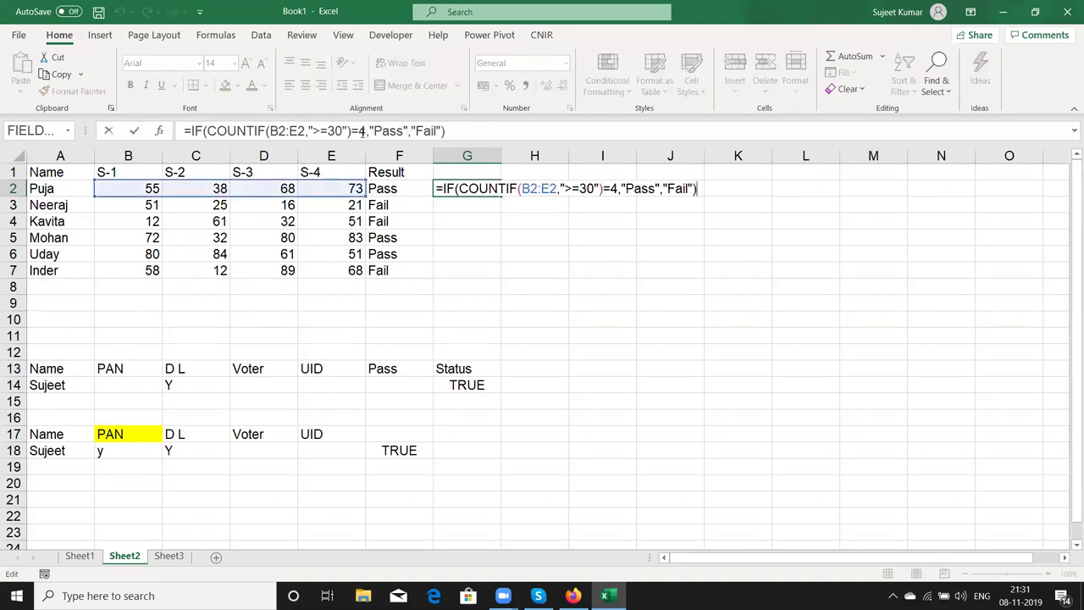
key(Escape)
key(Left)
key(Left)
key(Left)
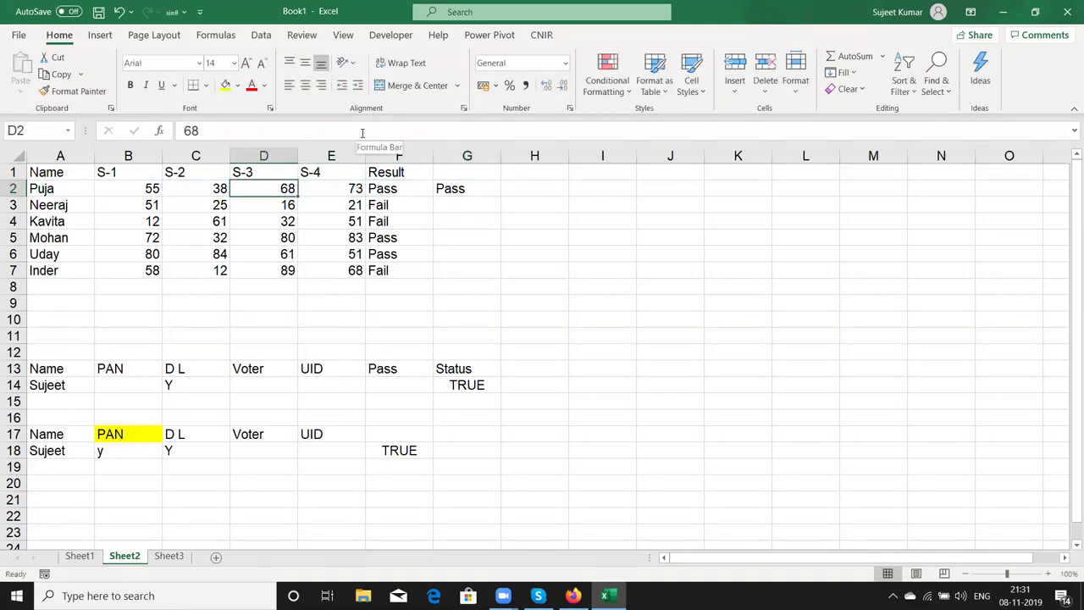
key(Left)
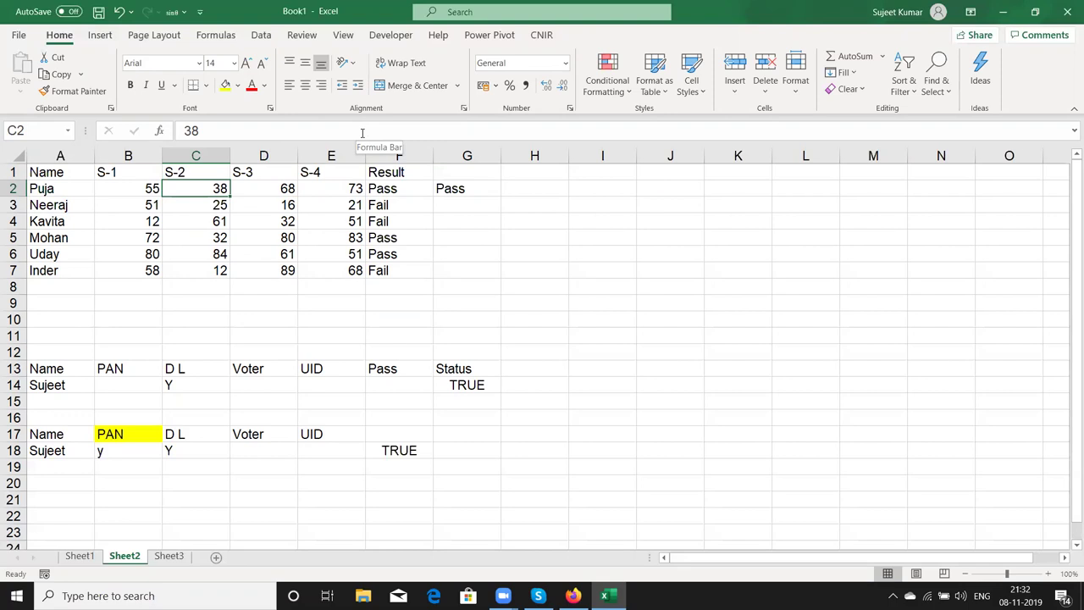
key(Right)
key(Left)
key(Left)
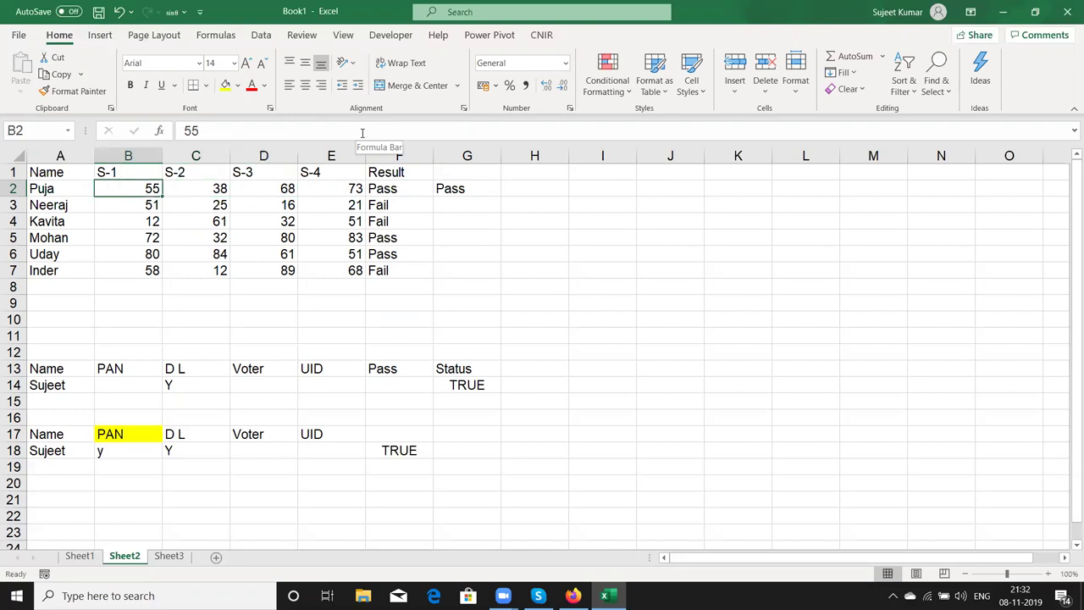
key(Right)
key(Right)
key(Right)
key(Right)
key(Right)
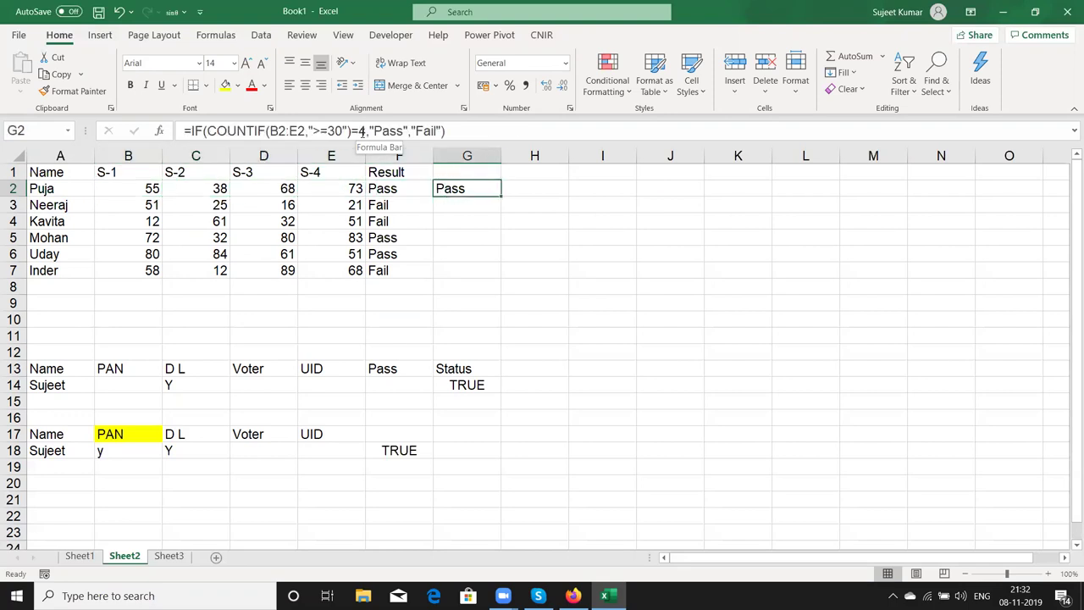
key(F2)
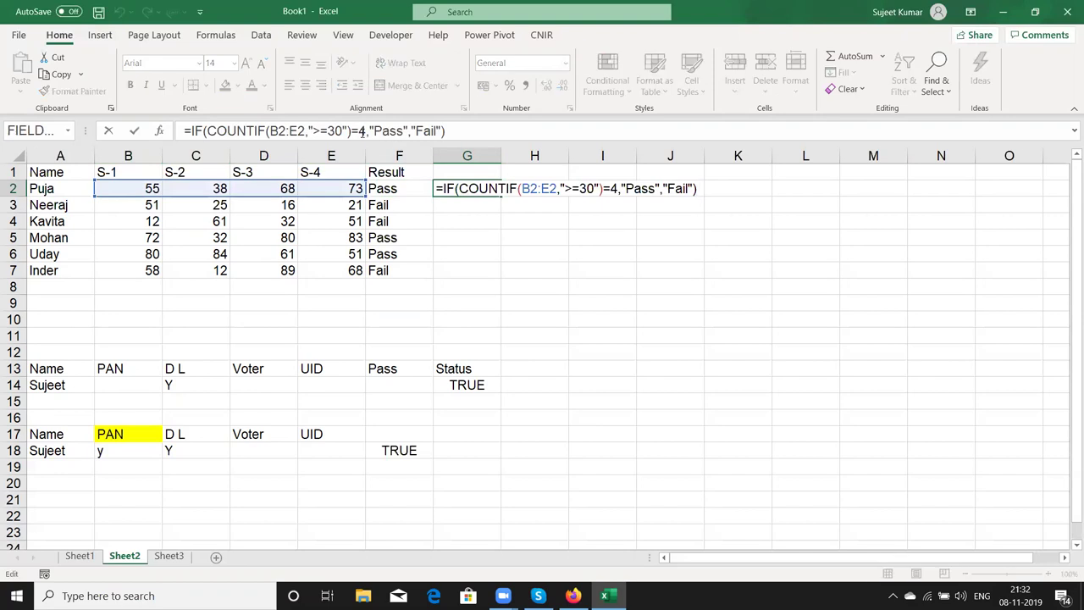
key(Return)
key(Up)
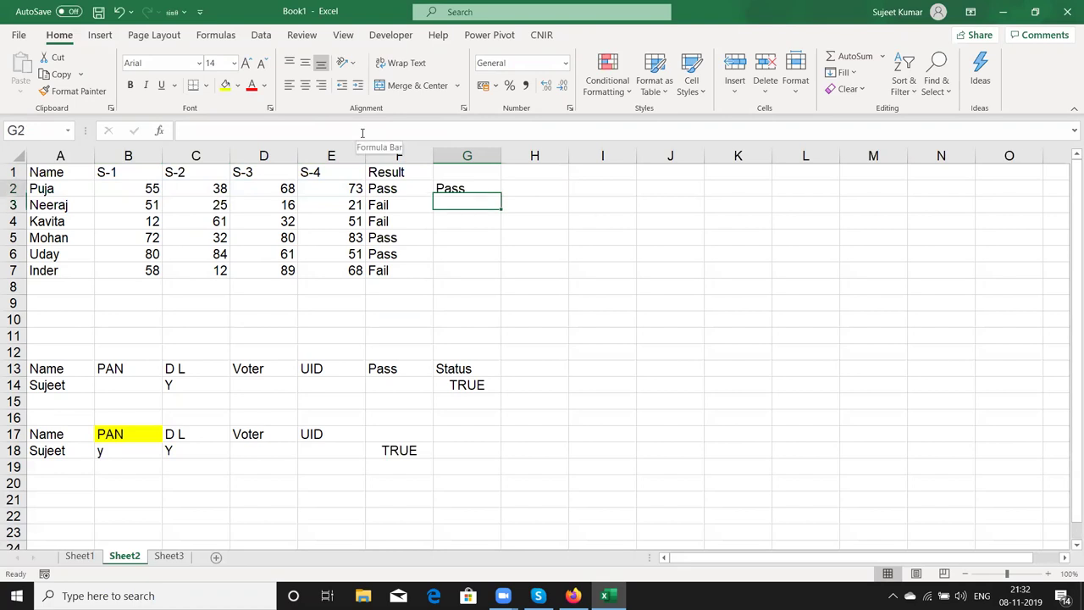
key(Left)
key(Left)
key(Right)
key(Right)
key(Left)
key(F2)
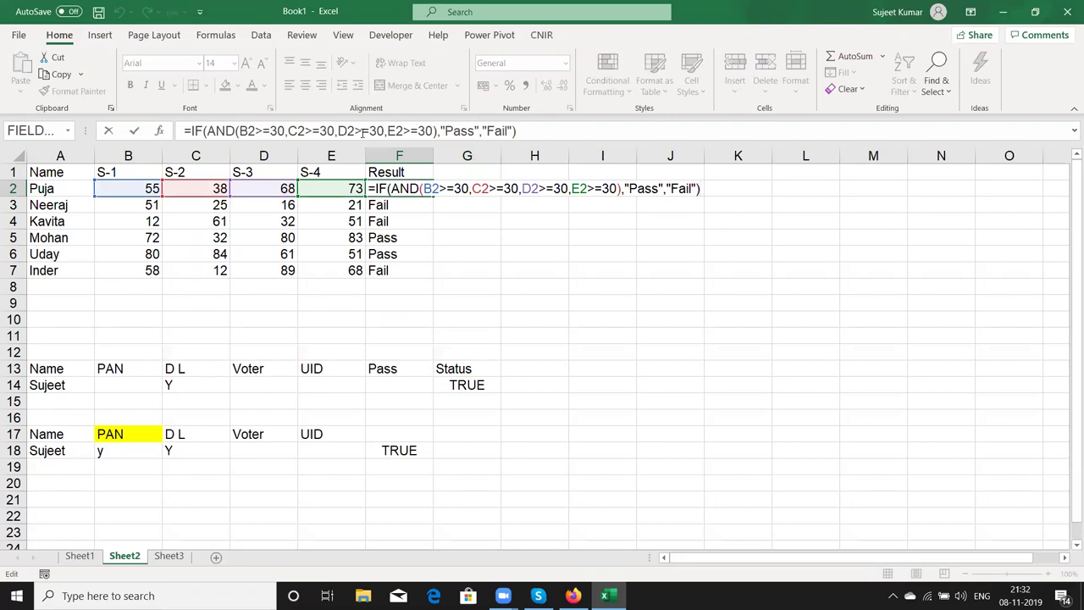
key(Return)
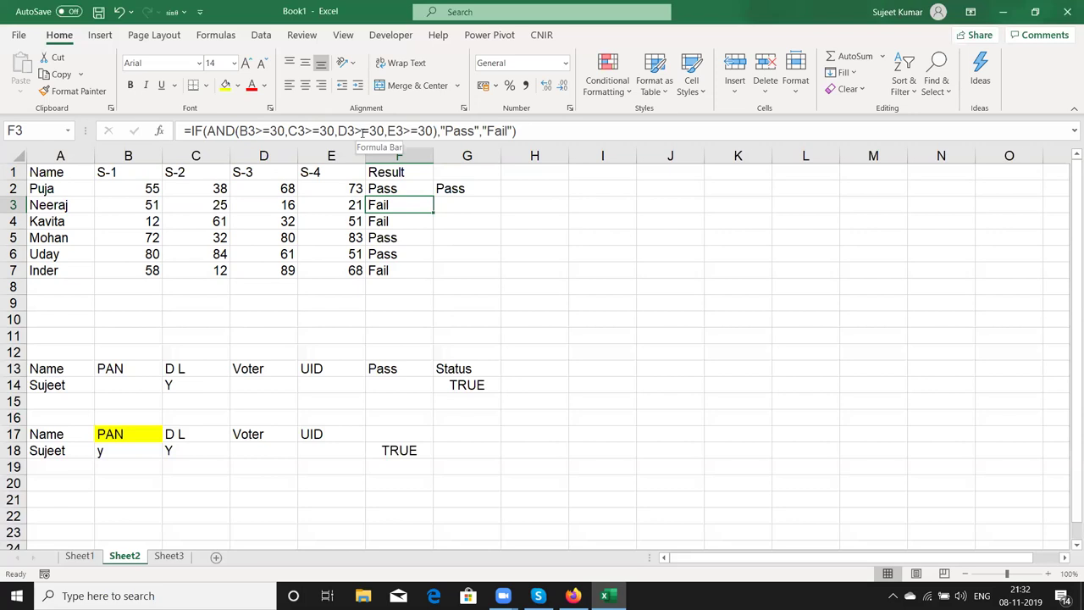
key(Down)
key(Down)
key(Down)
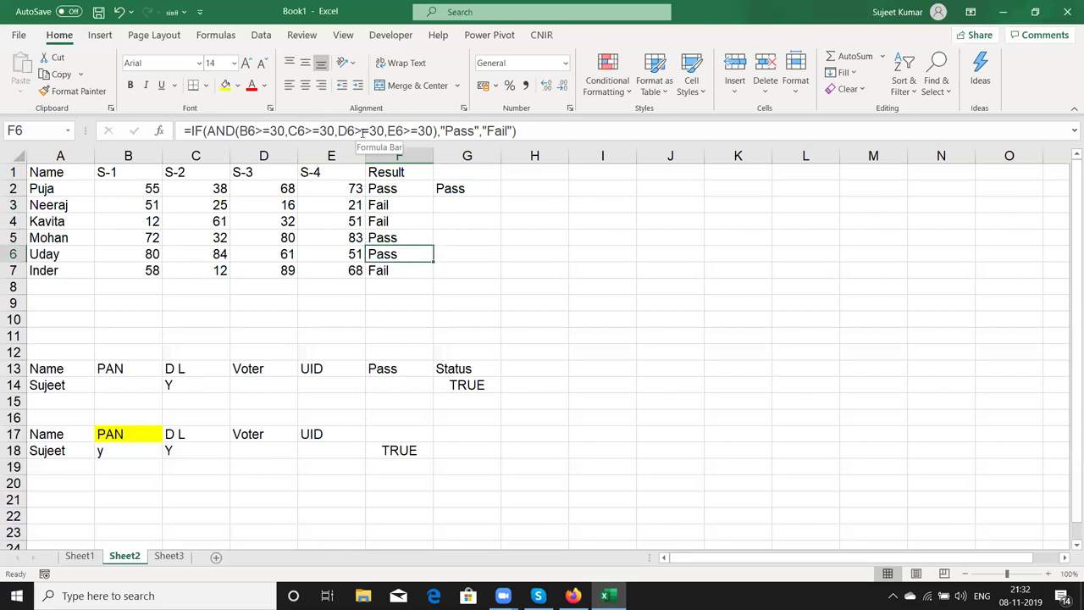
key(Down)
key(Down)
key(Down)
key(Right)
key(Right)
key(Down)
key(Left)
key(Left)
key(Down)
key(Left)
key(Left)
key(Left)
key(Left)
key(Right)
key(Right)
key(Right)
key(Right)
key(Right)
key(Down)
key(Down)
key(Down)
key(Down)
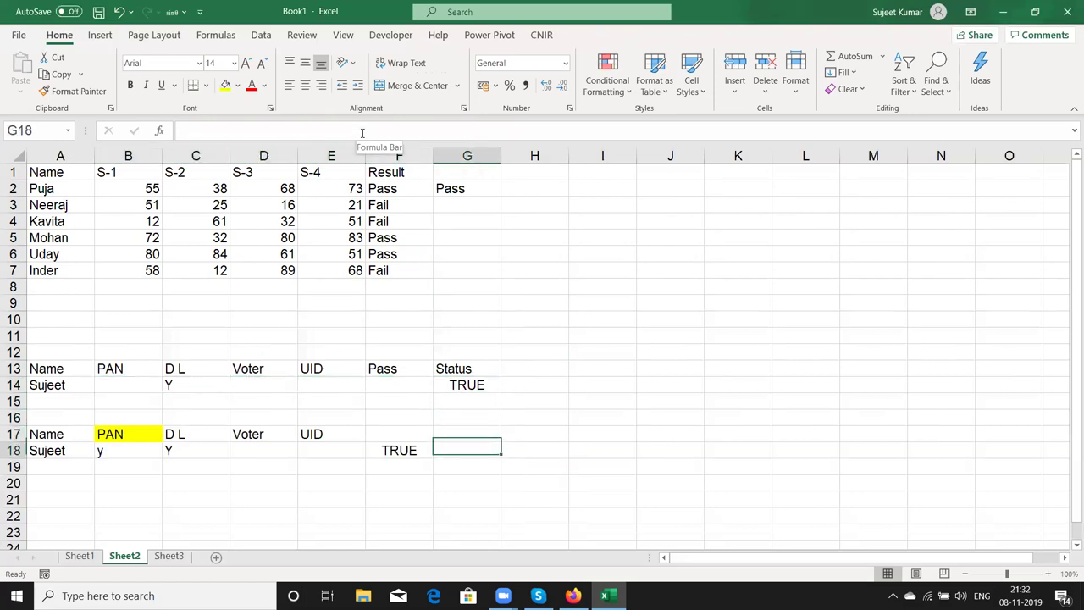
key(Left)
key(Left)
key(Left)
key(Left)
key(Left)
key(Right)
key(Right)
key(Right)
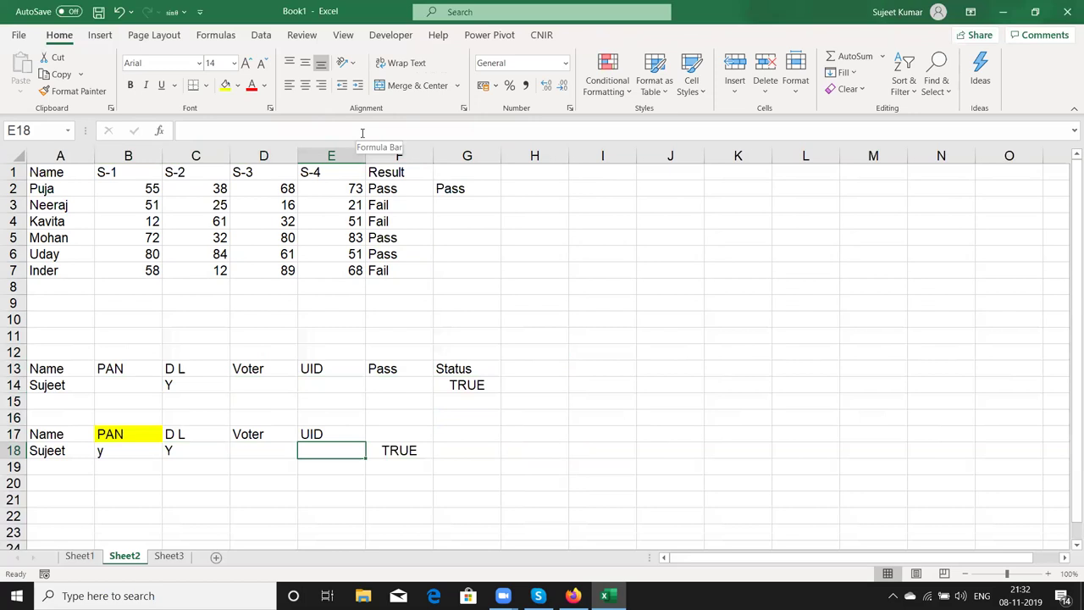
key(Right)
key(Right)
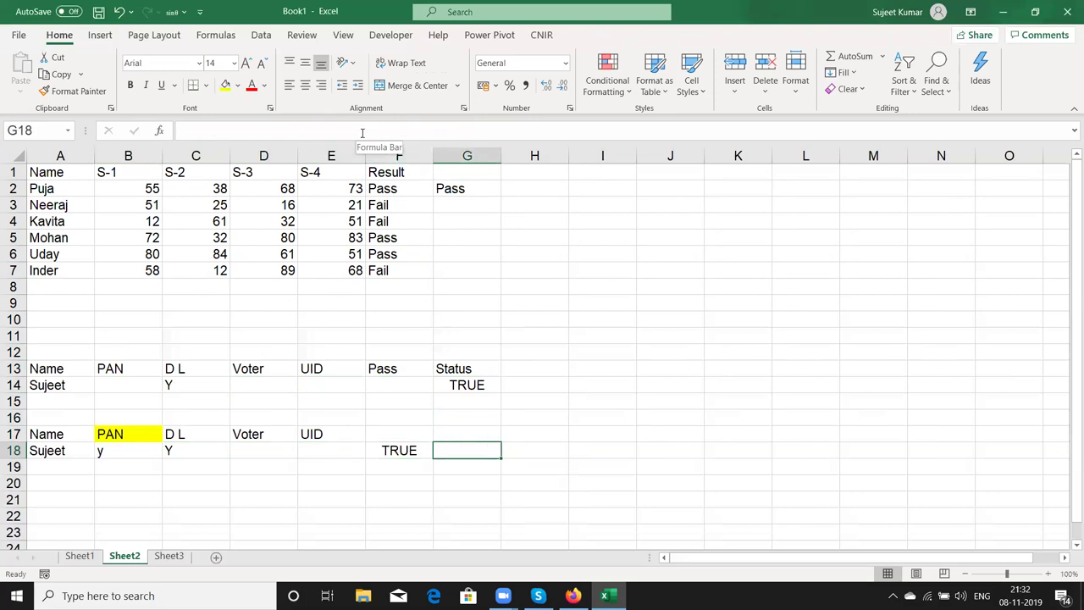
key(Left)
key(Left)
key(Left)
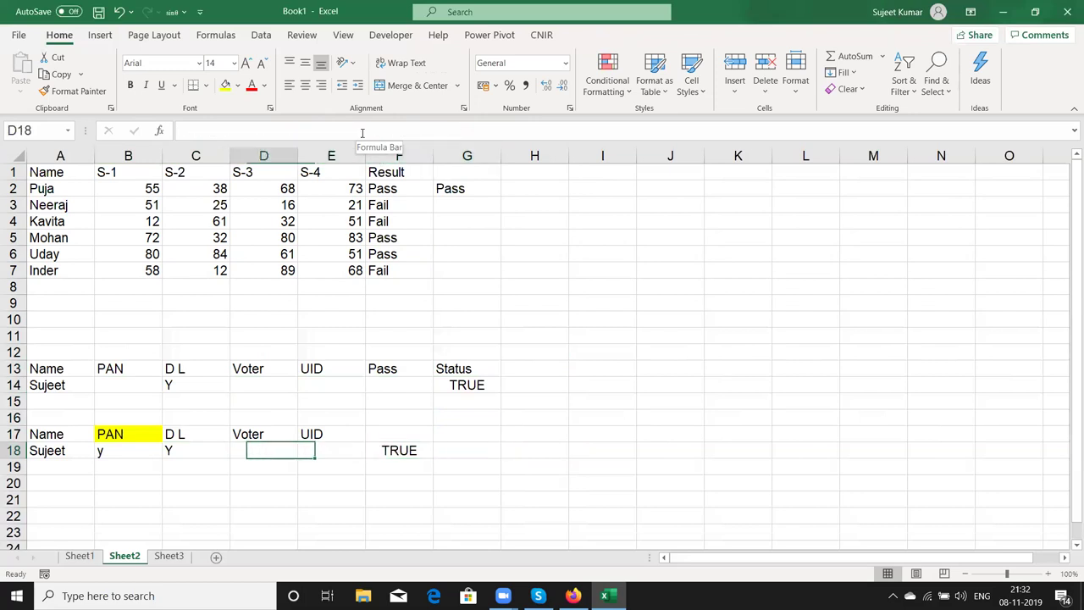
key(Left)
key(Left)
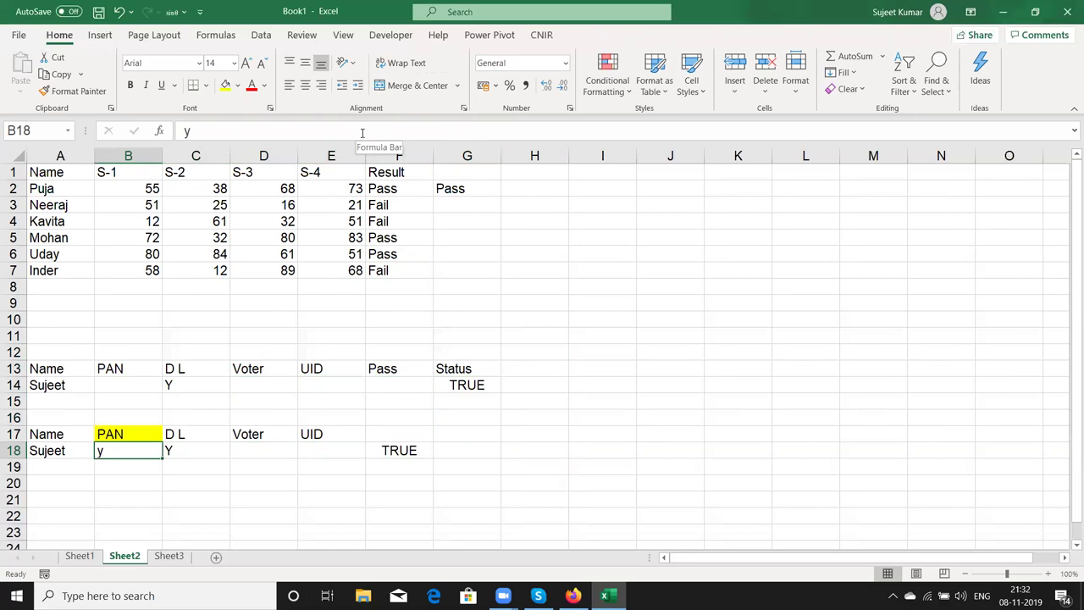
key(shift+Right)
key(shift+Right)
key(shift+Right)
key(Left)
key(Right)
key(super+d)
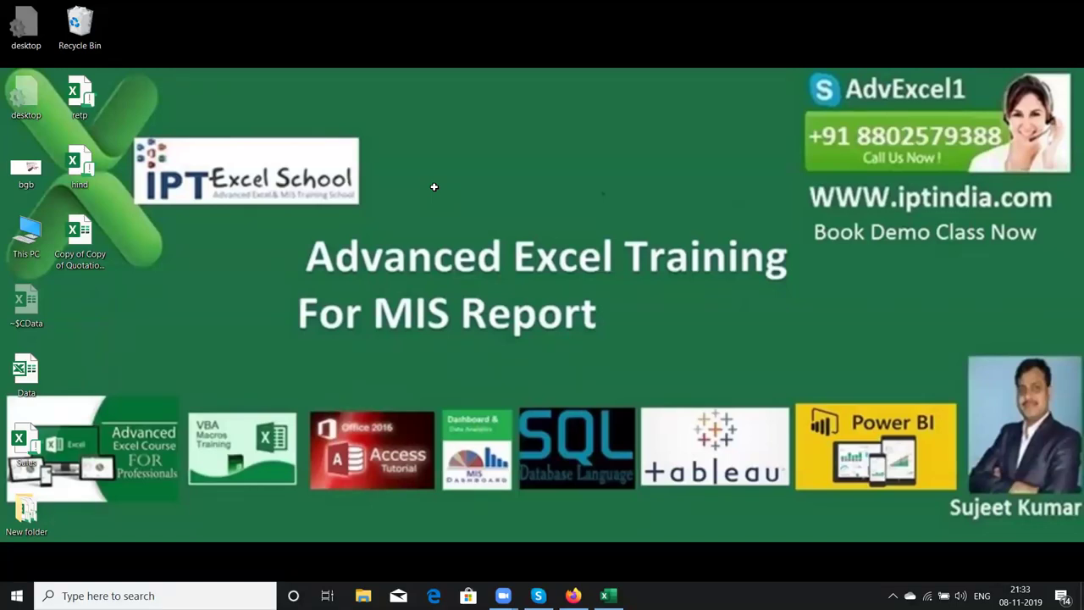
key(alt+Tab)
key(alt+Tab)
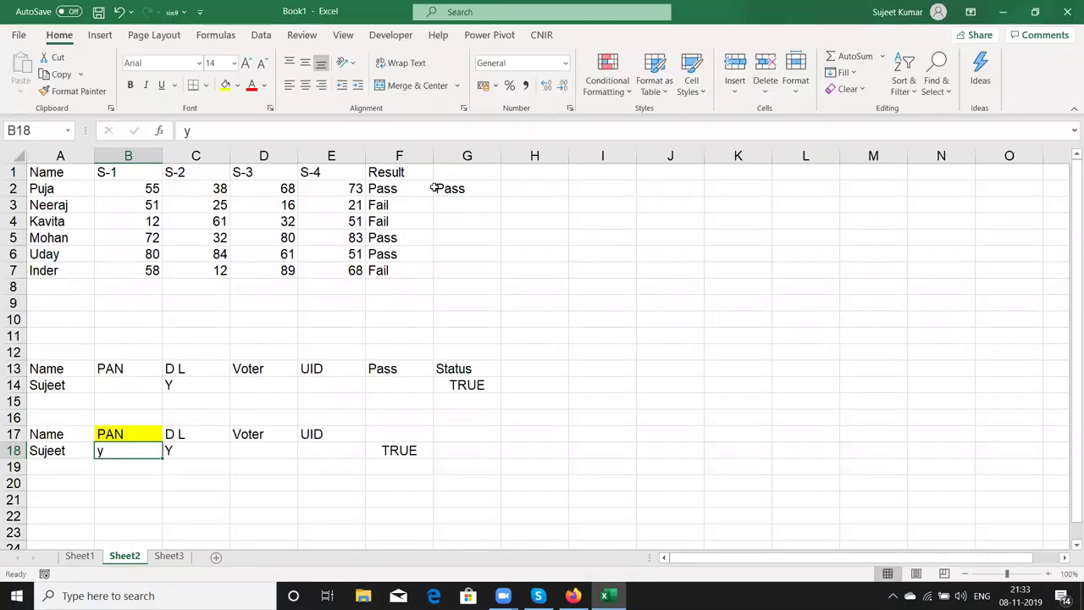
click(452, 189)
double_click(452, 189)
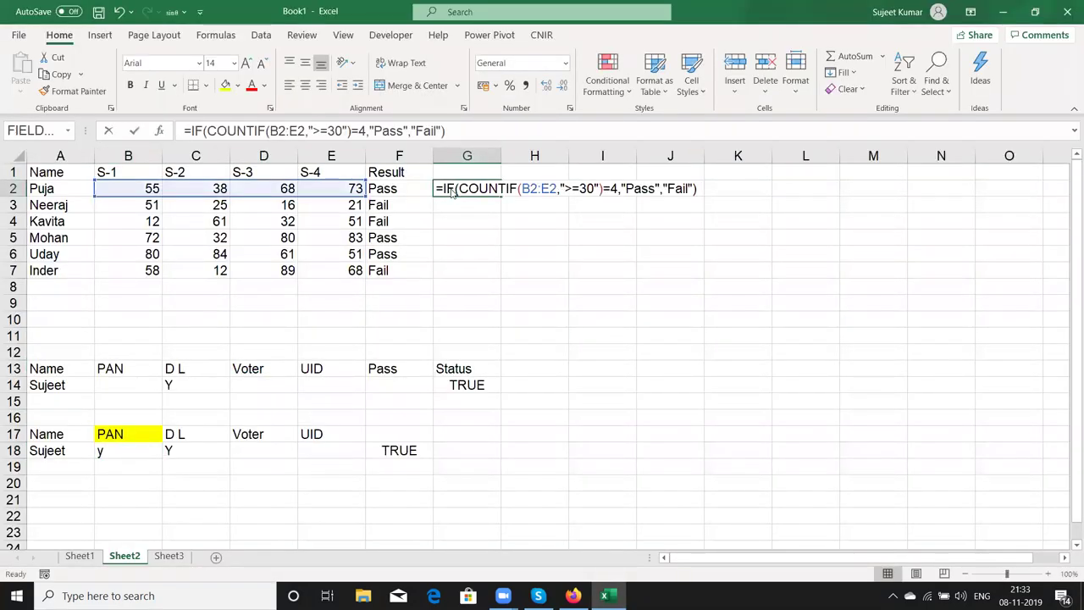
drag(522, 188, 600, 189)
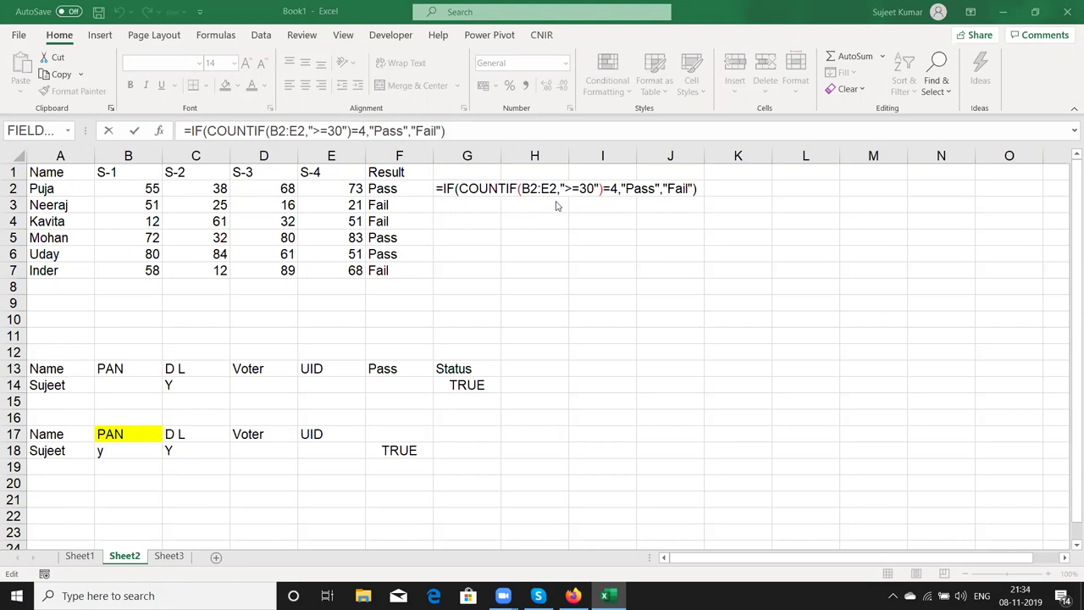
key(Return)
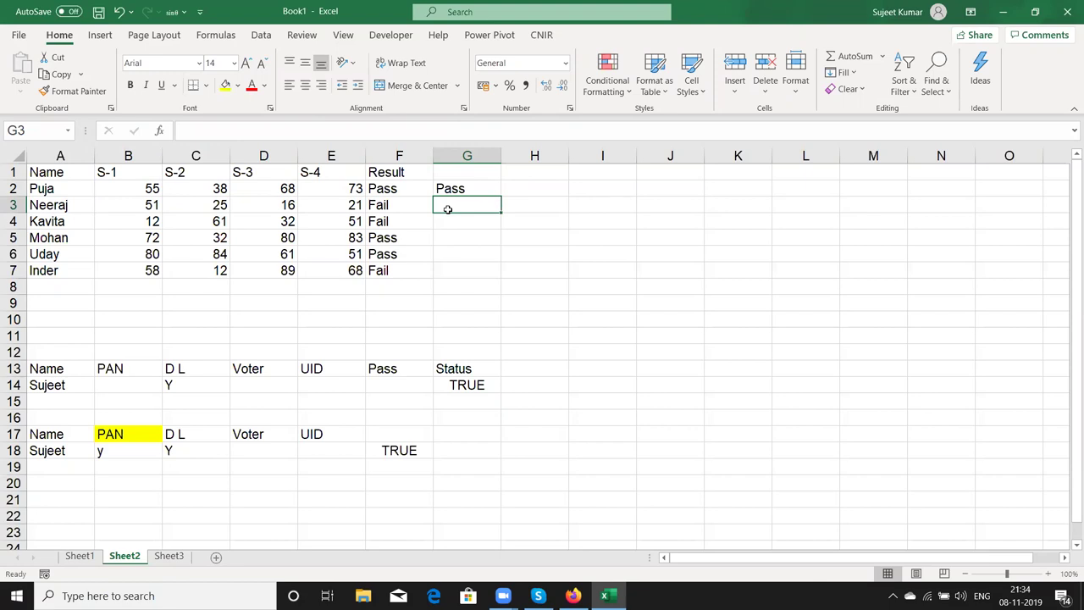
- Fill G2's COUNTIF Pass/Fail formula down through G7
click(477, 182)
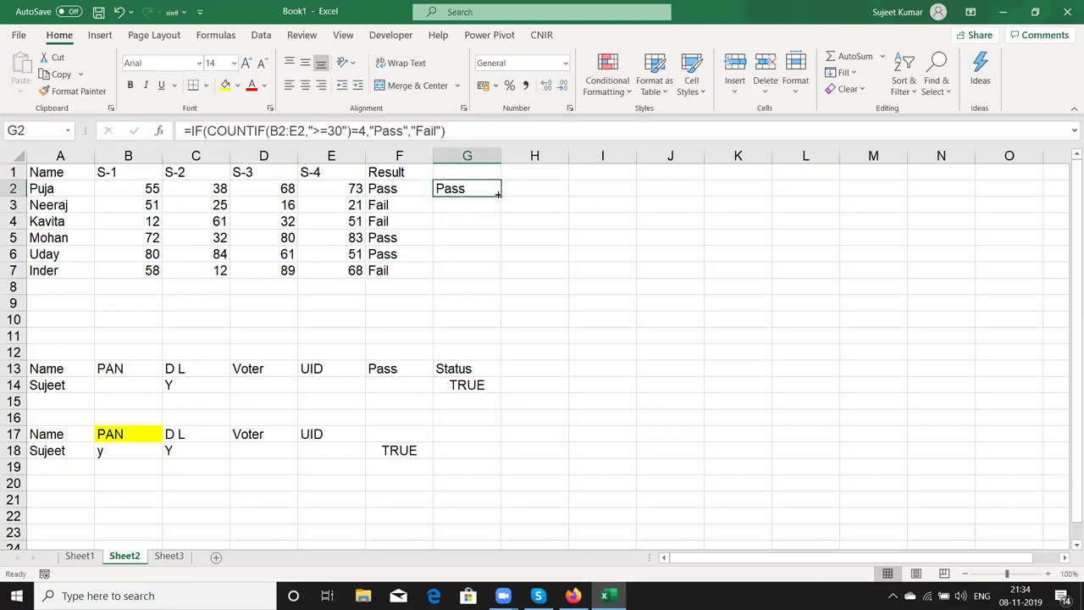
double_click(498, 194)
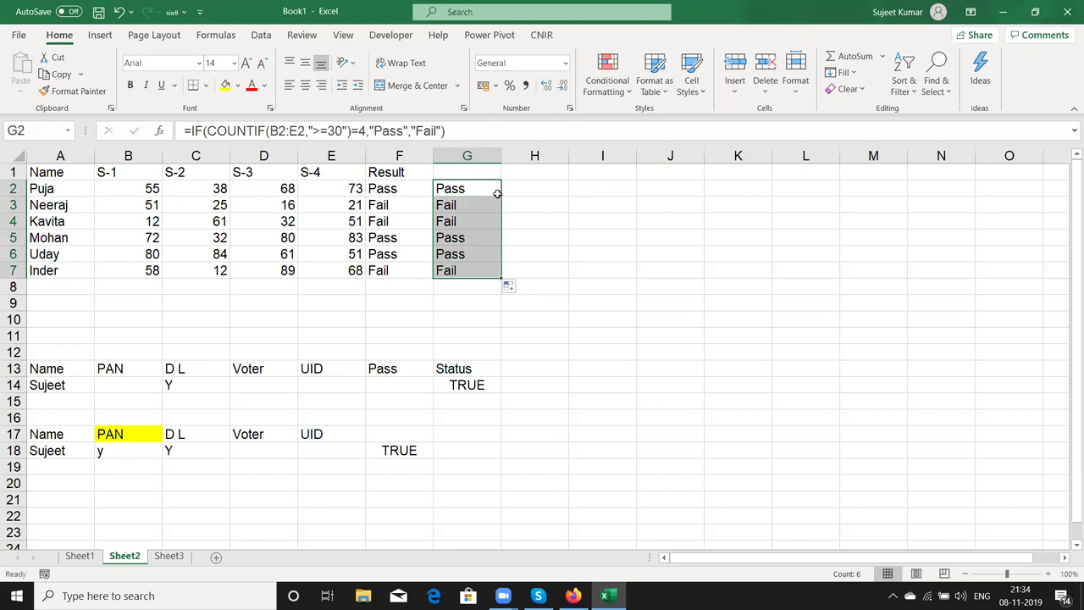